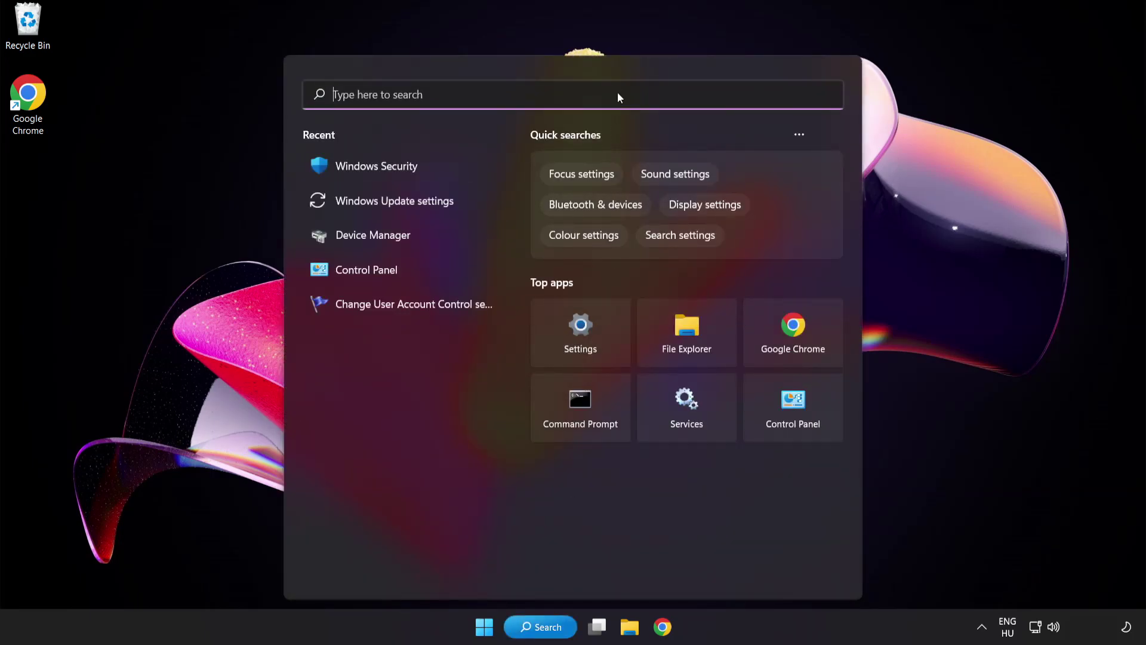
Step: Search Windows for "device manager", open Device Manager and move its window toward the middle of the desktop
text(device manag)
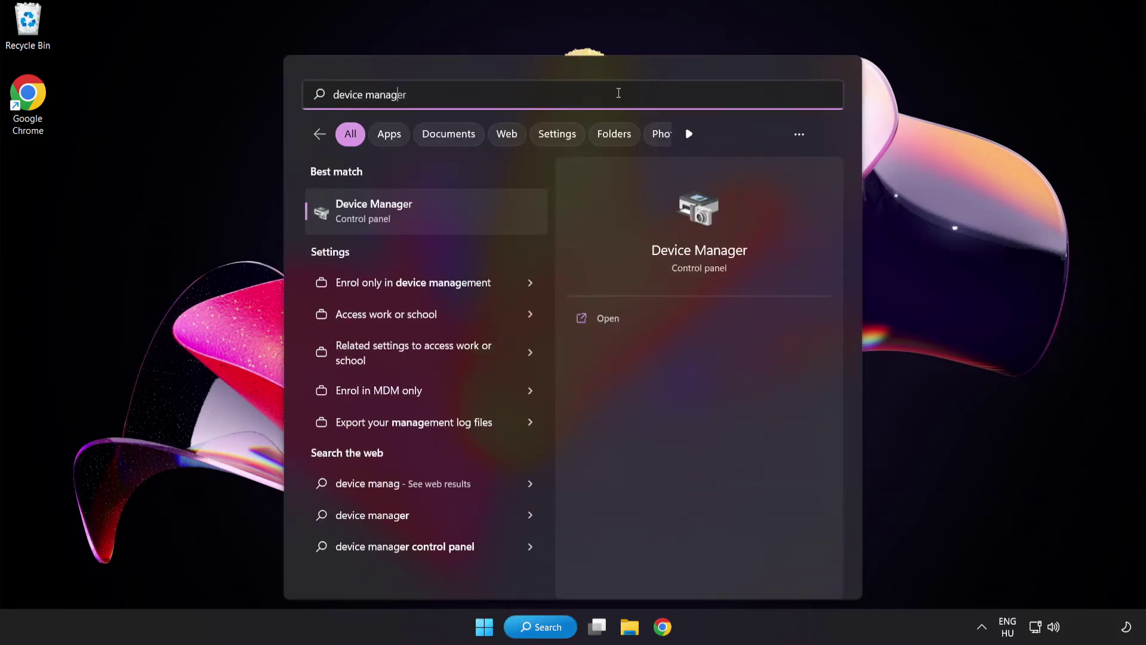
text(er)
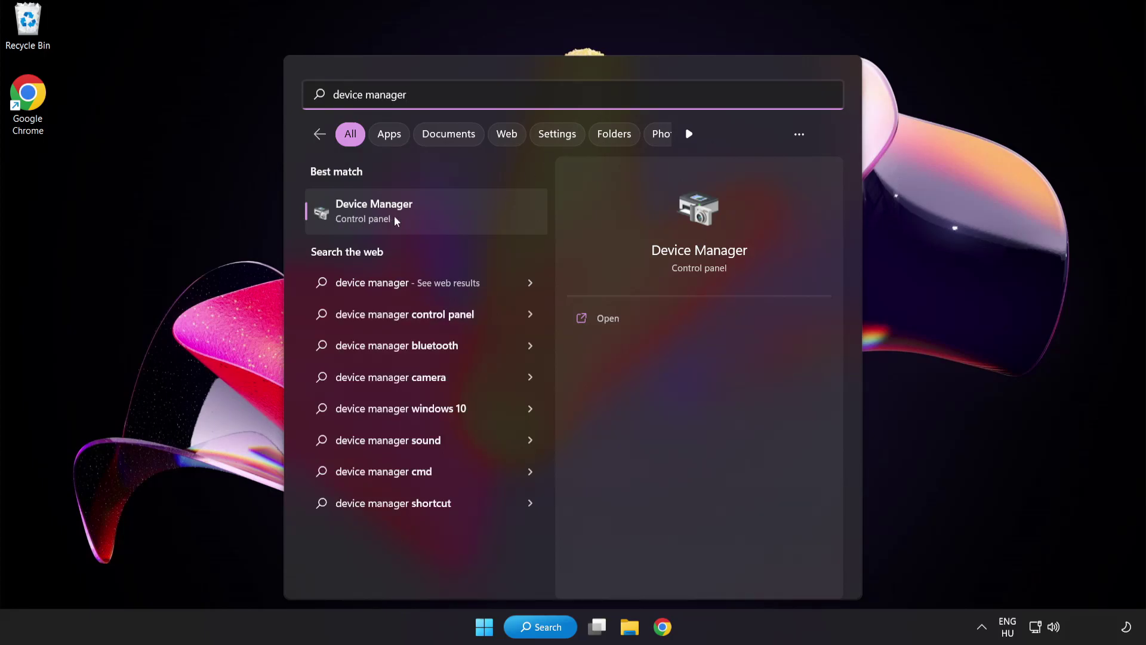
click(459, 219)
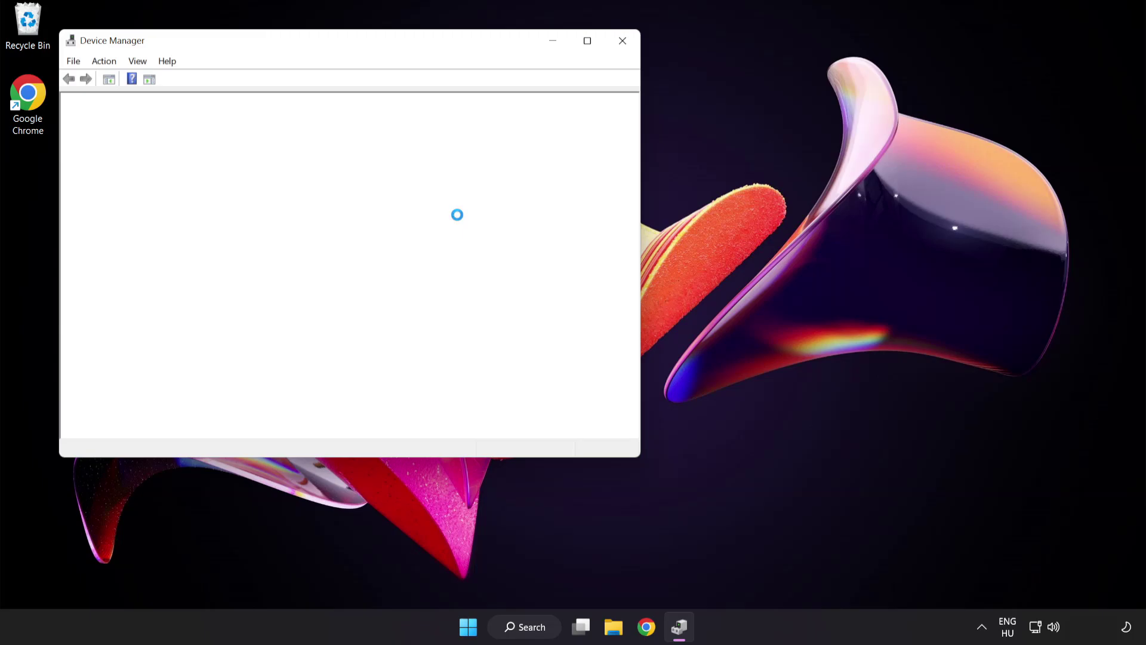
drag(371, 48, 561, 120)
Step: Run an automatic driver update search for the VMware SVGA 3D display adapter, and close Device Manager when it finishes
click(322, 245)
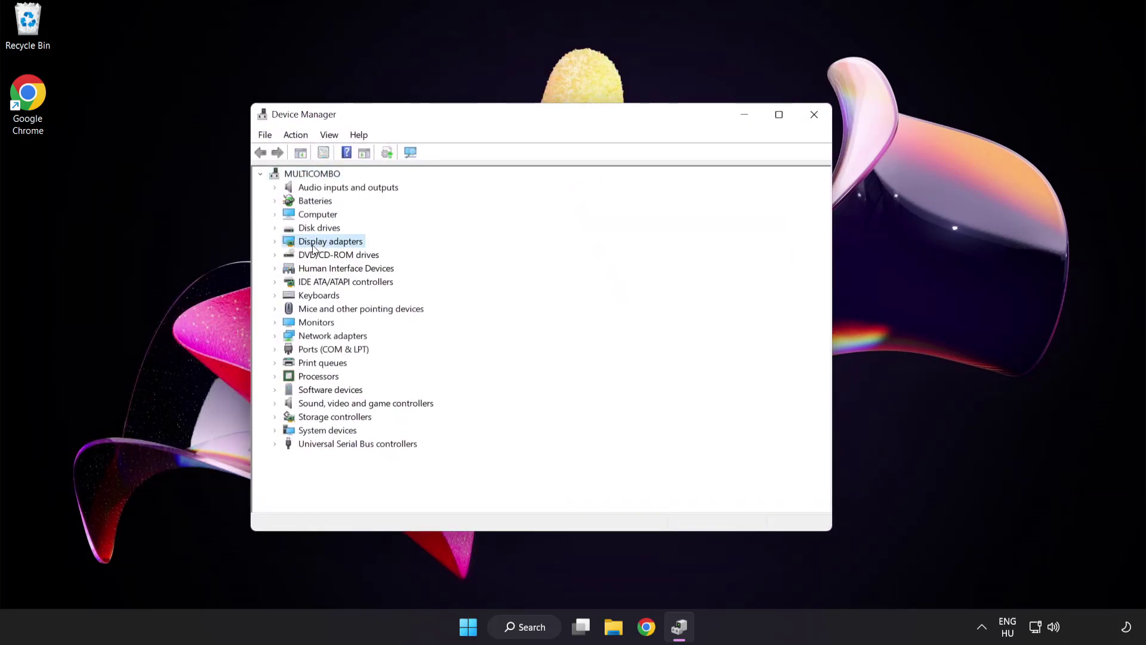
click(275, 242)
click(300, 250)
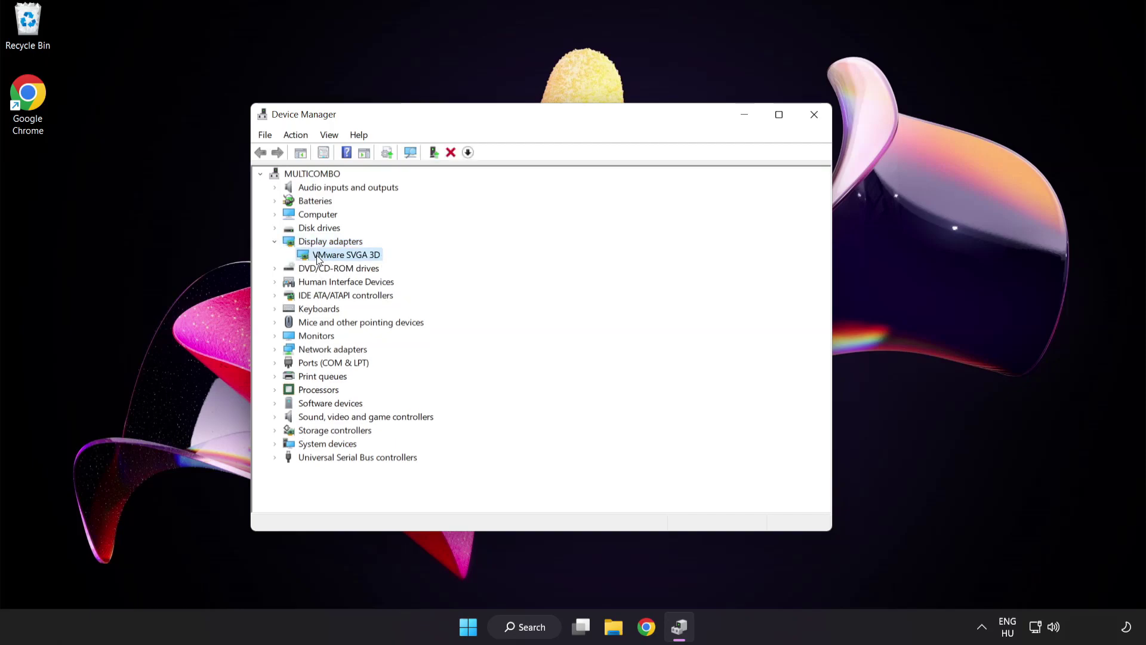
right_click(336, 254)
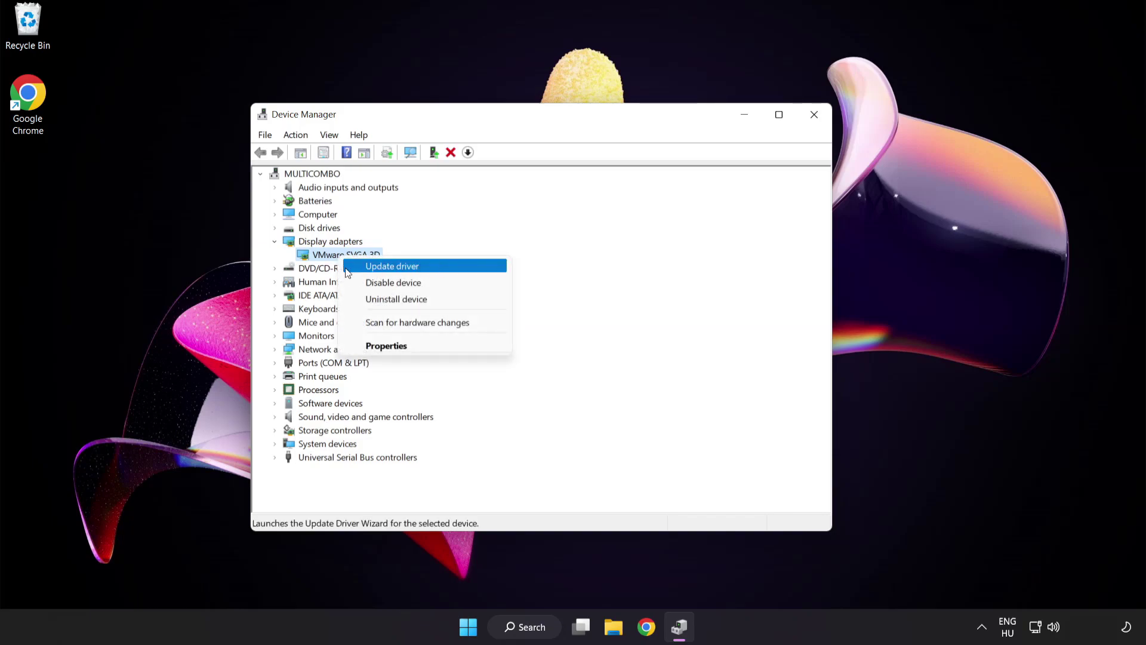
click(444, 266)
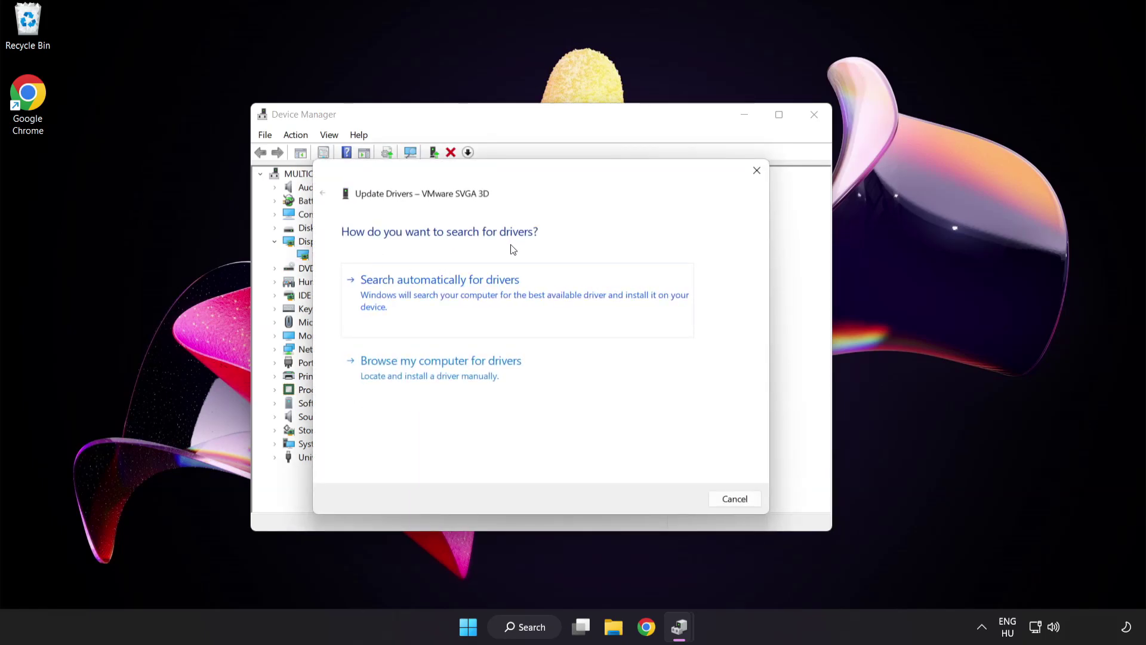
click(499, 293)
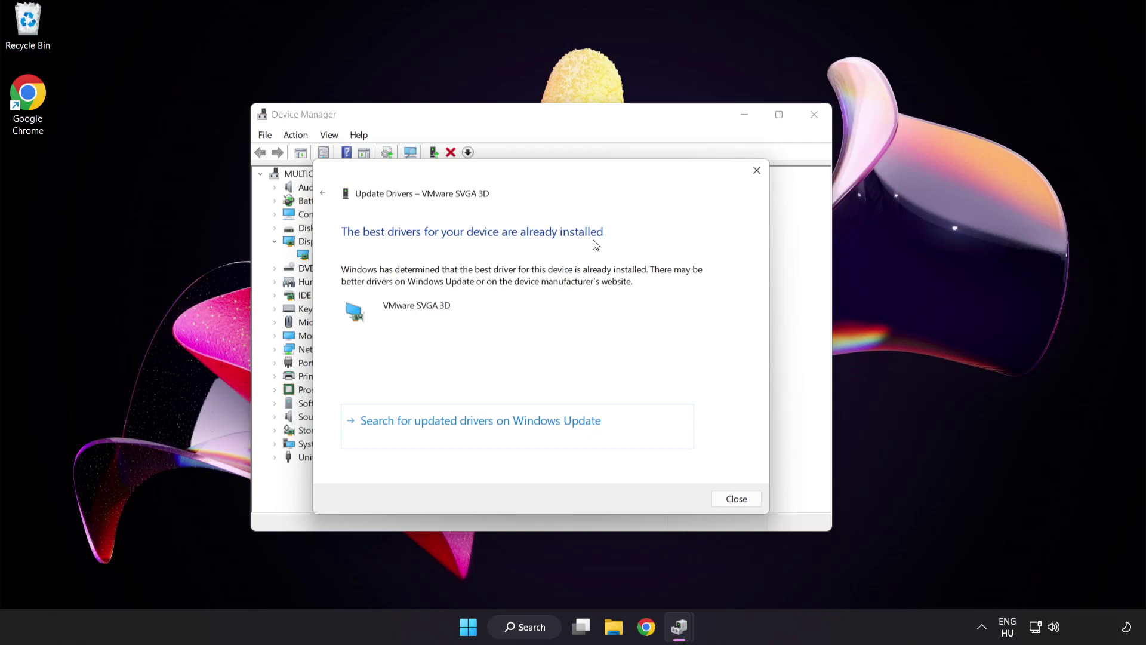
click(734, 499)
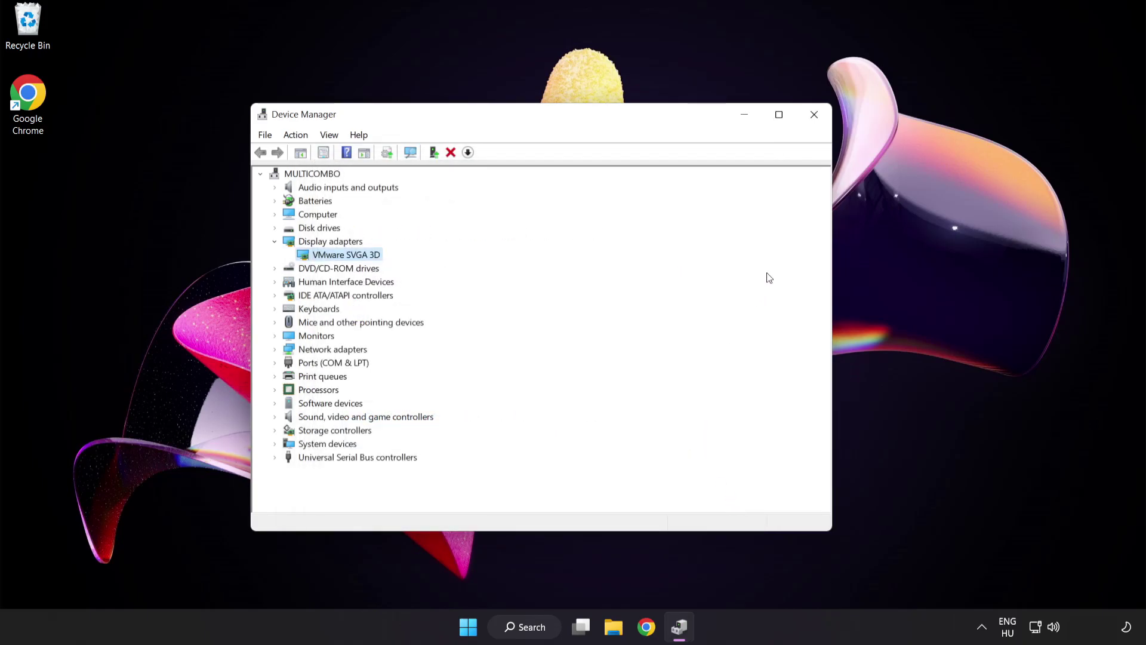
click(815, 117)
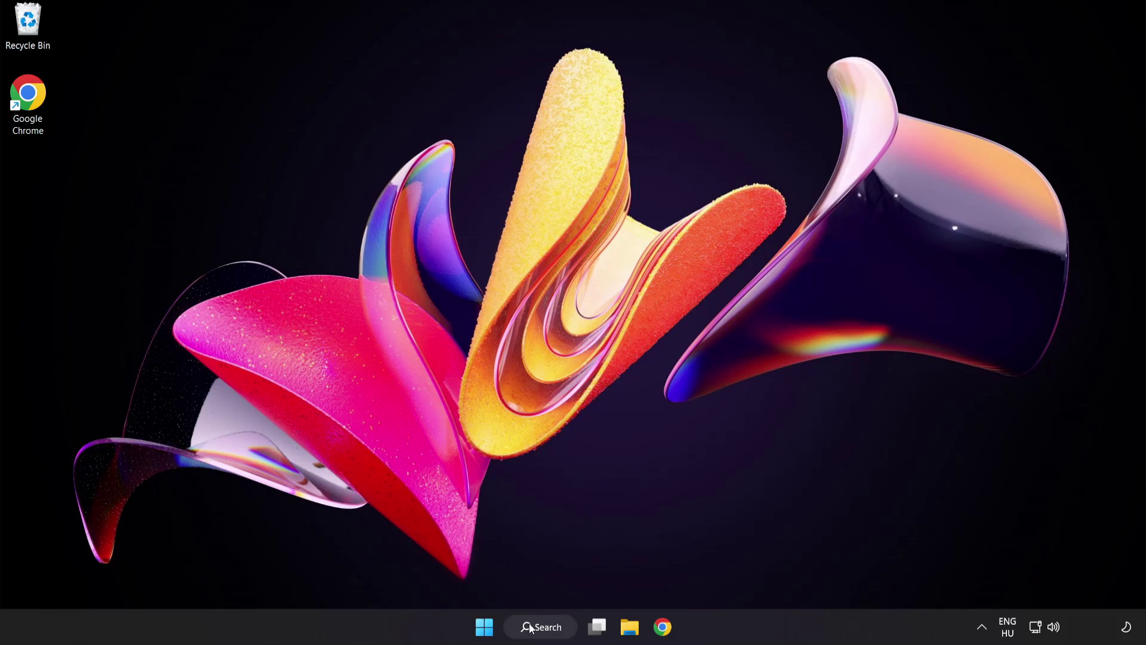
Step: Search Windows for "update", open Windows Update settings, check for updates and close the settings window
click(551, 630)
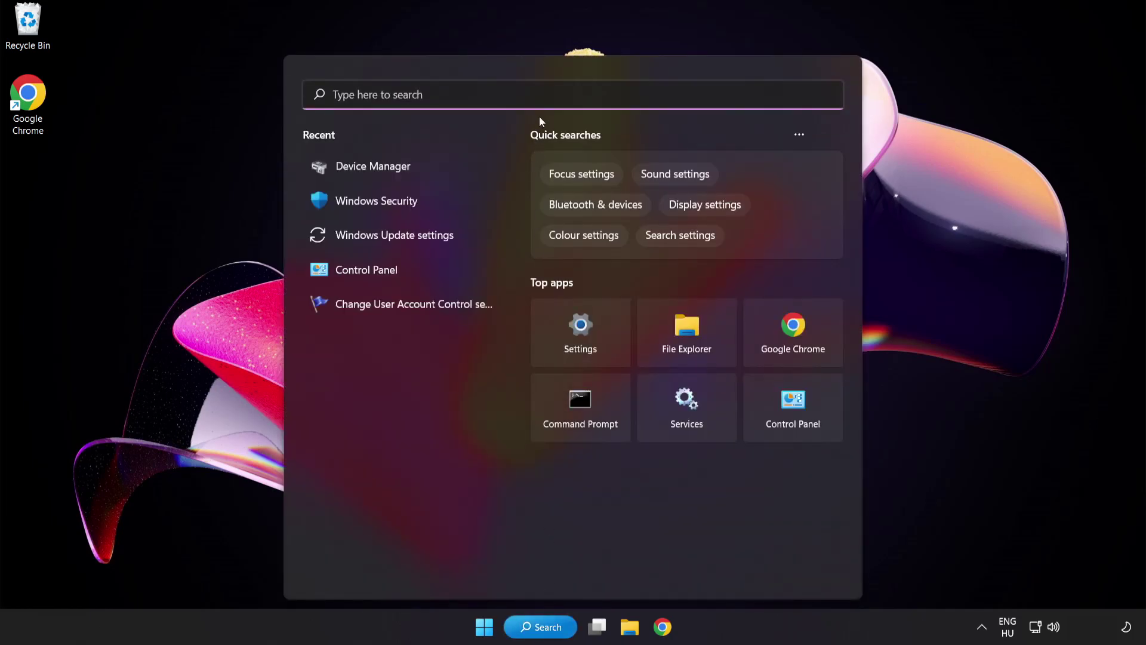
text(update)
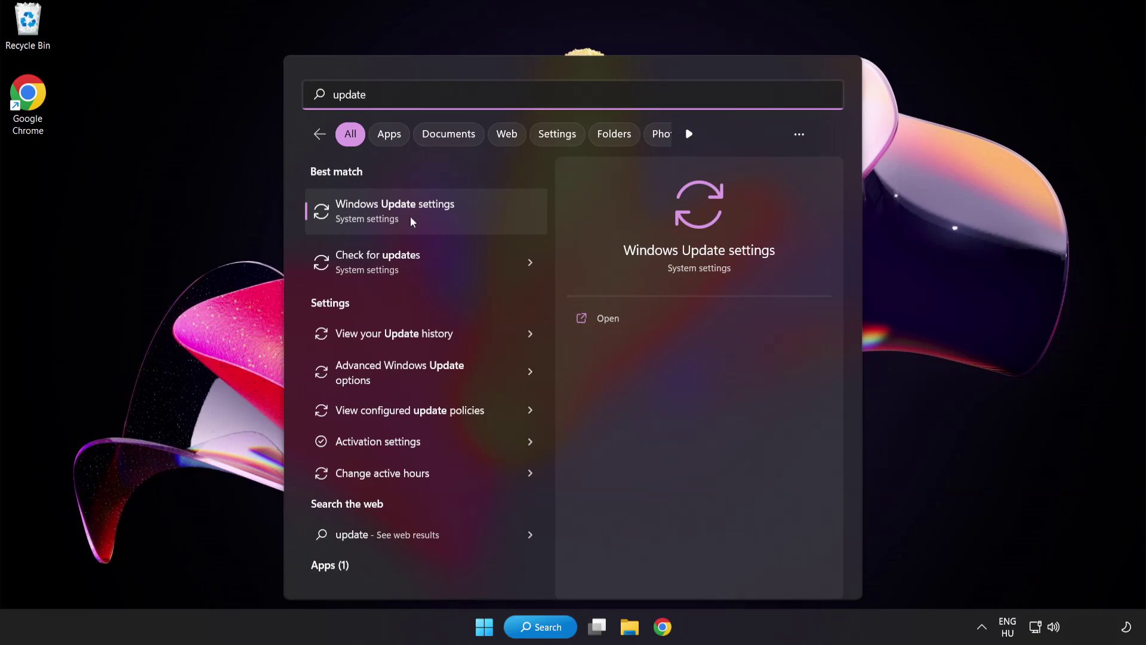
click(438, 221)
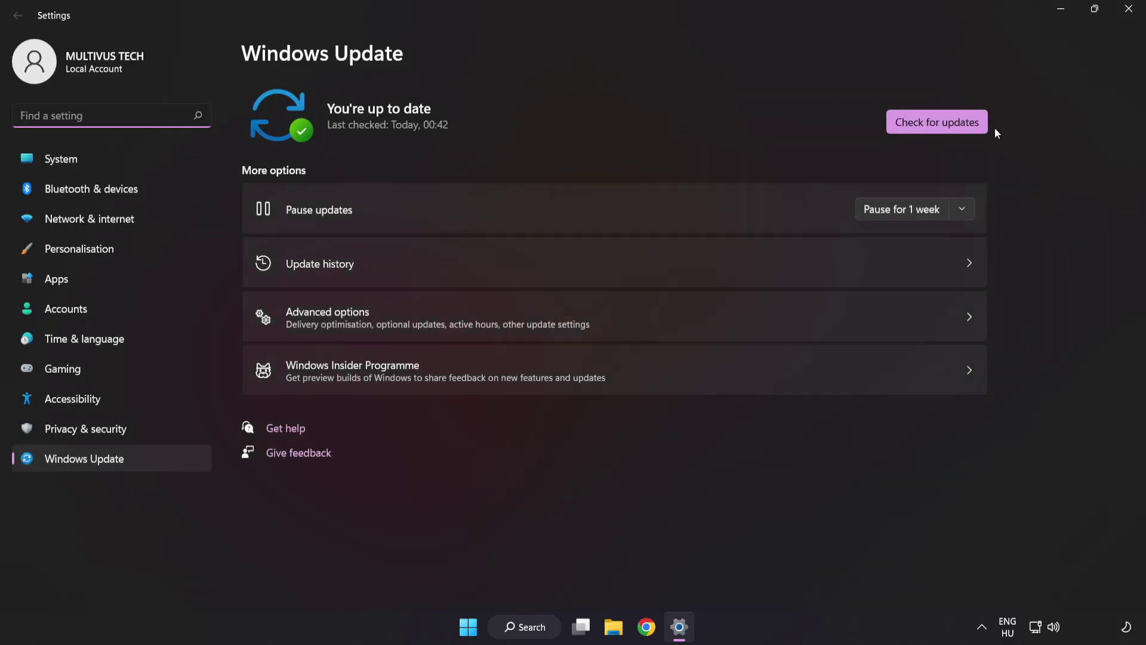
click(933, 128)
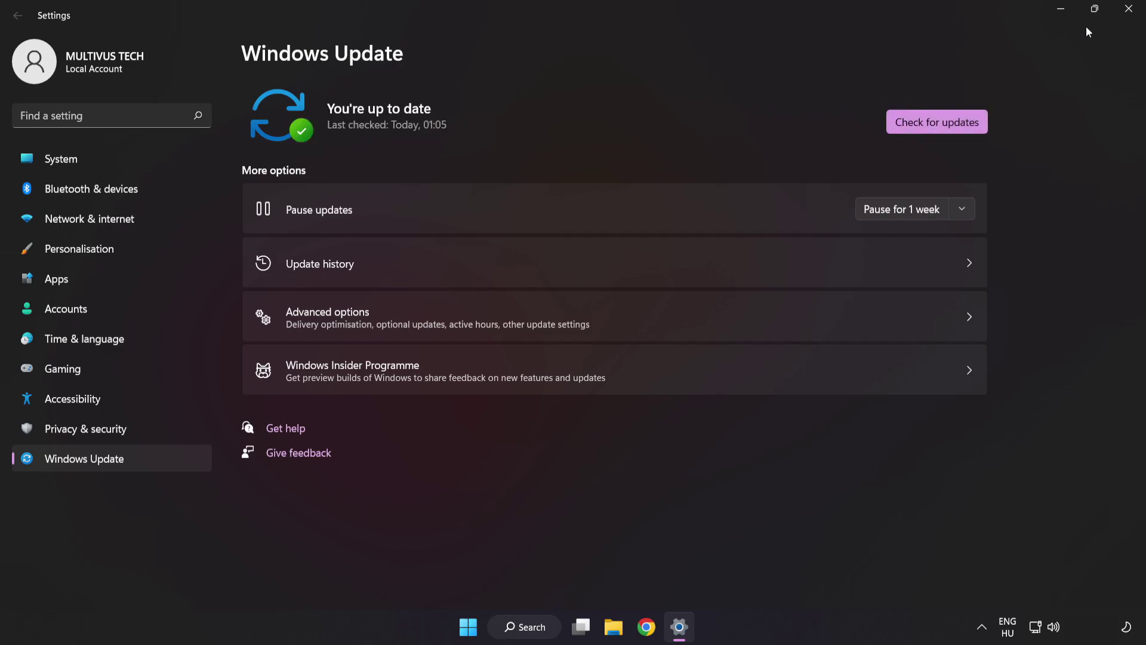
click(1127, 17)
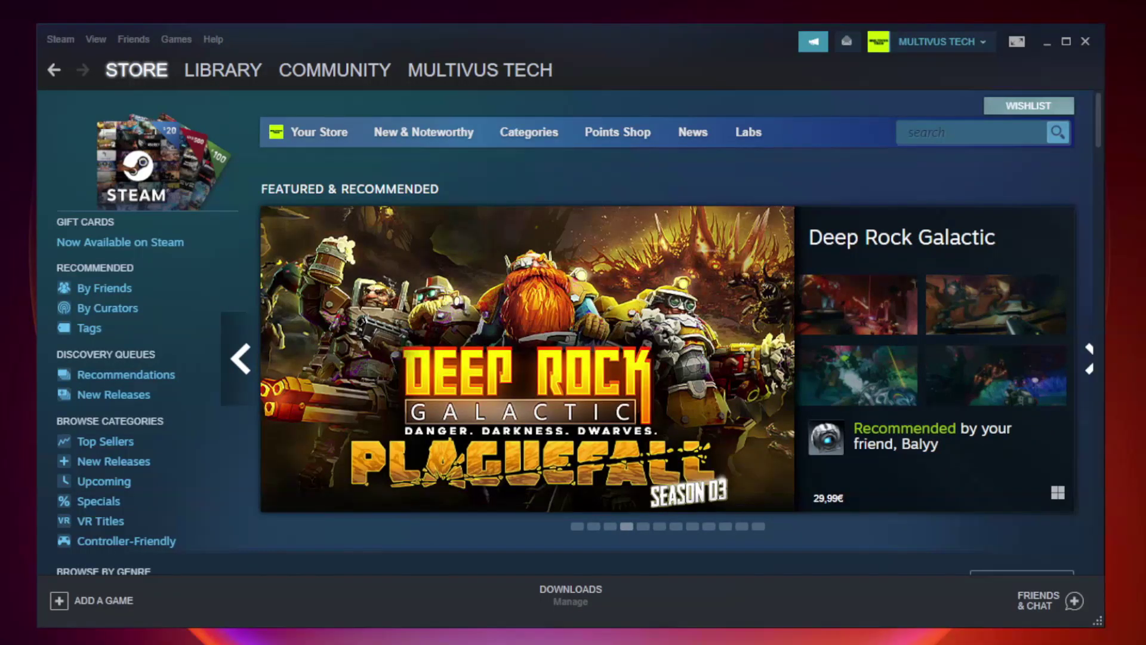
Step: In the Steam library, verify the integrity of the local files of the favorite game YOUR NOT WORKING GAME
mouse_move(246, 75)
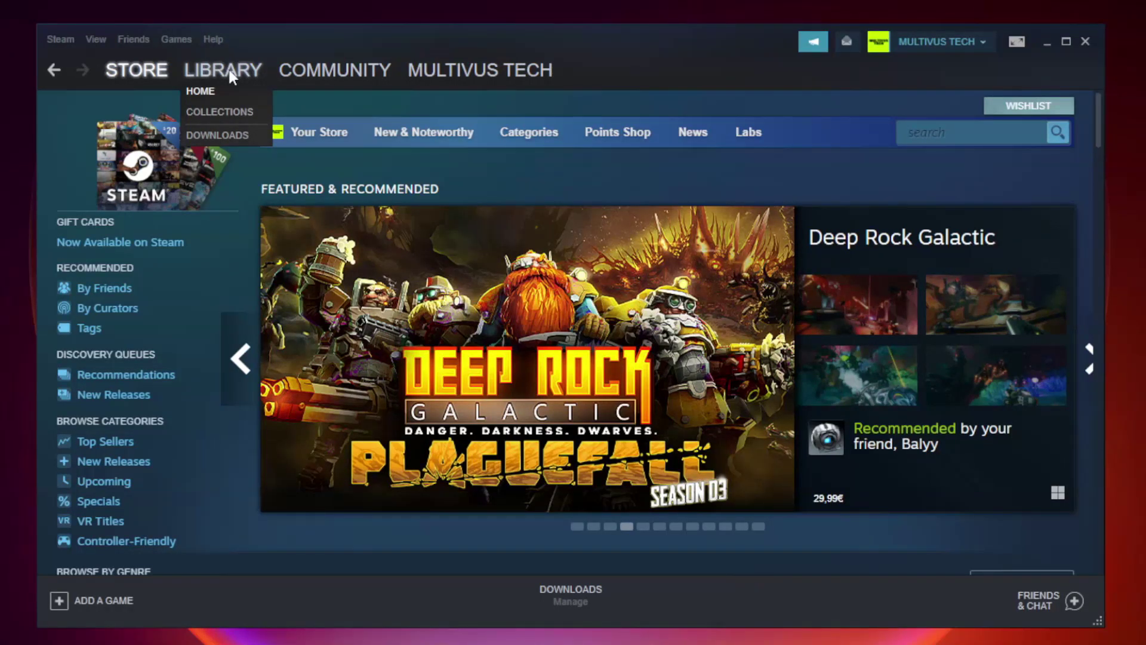
click(231, 76)
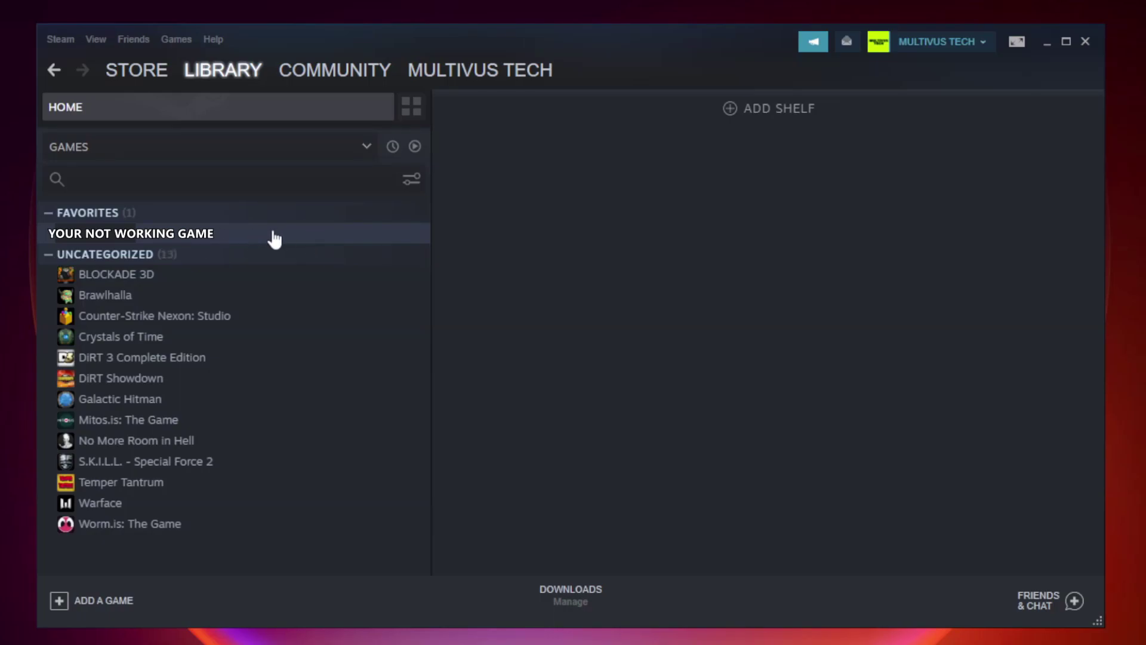
right_click(248, 239)
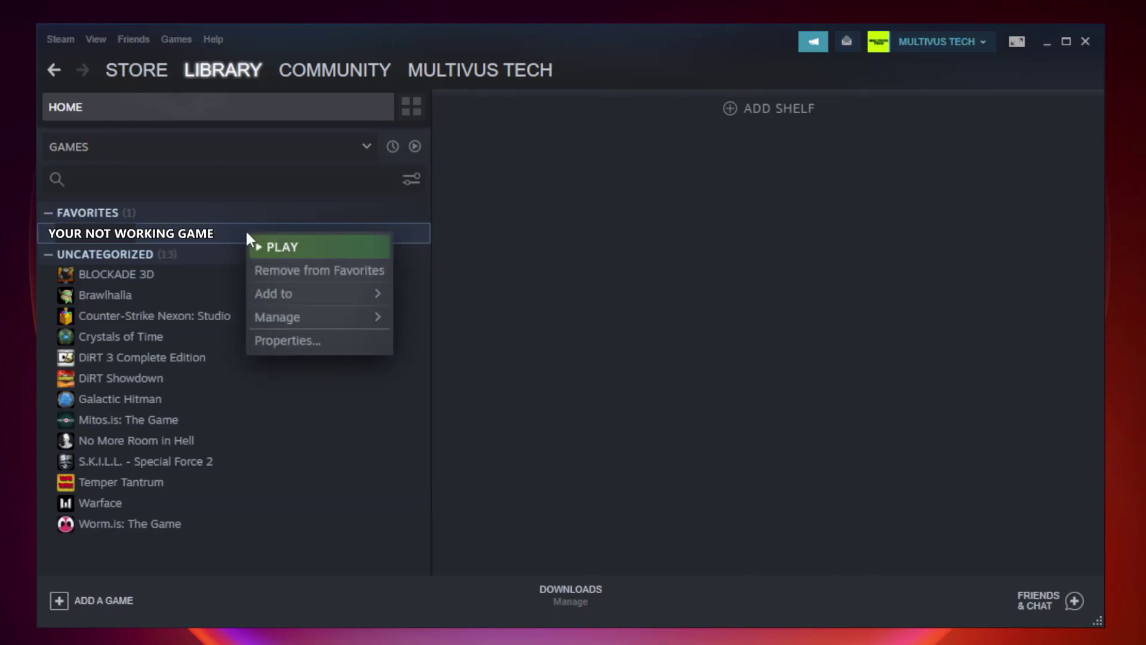
click(316, 340)
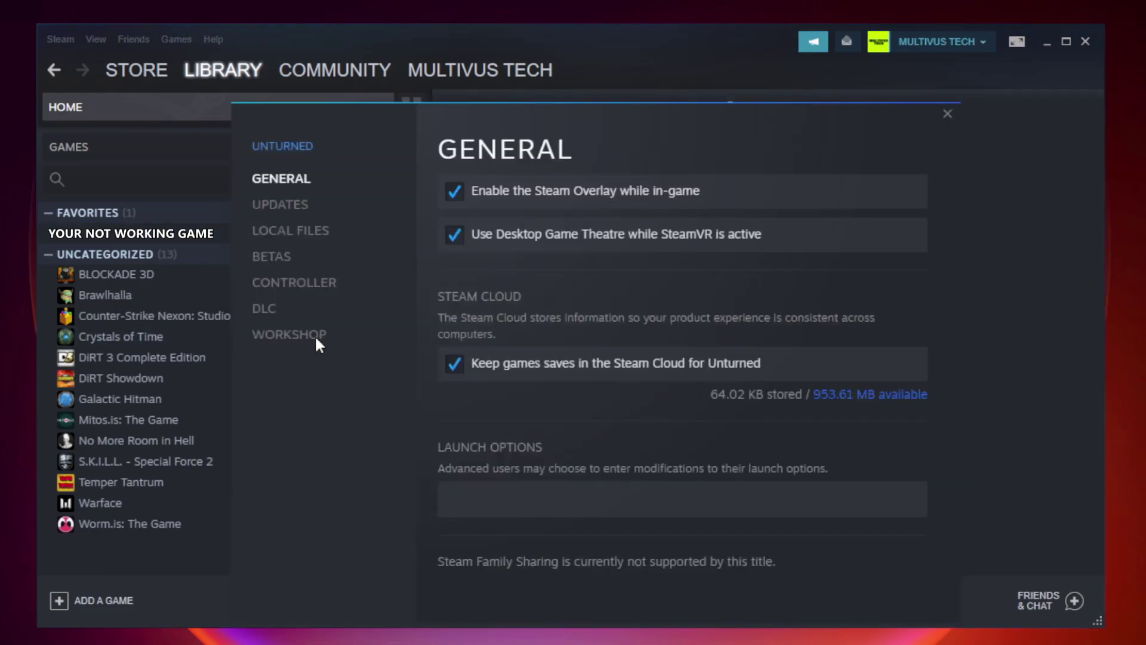
click(304, 236)
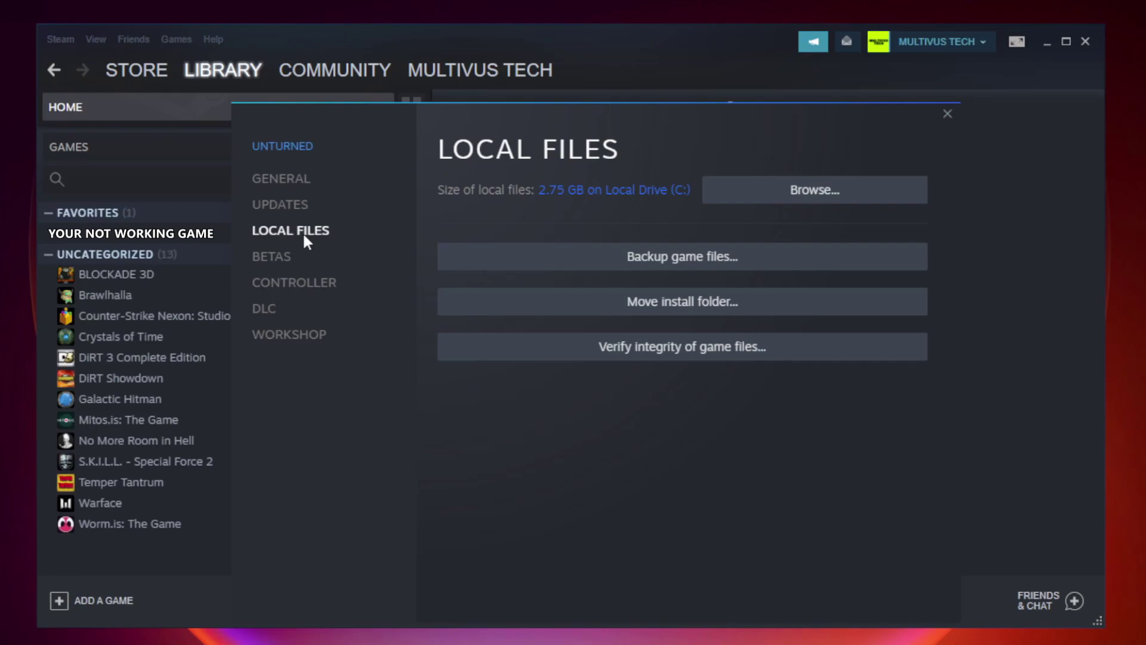
click(693, 354)
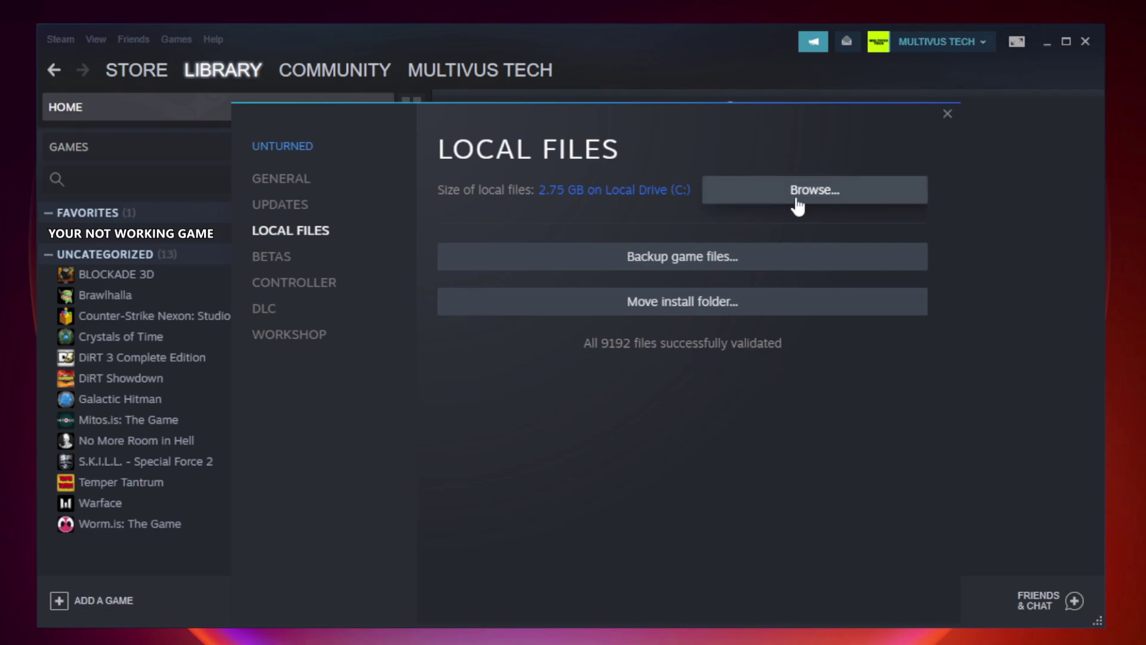
Step: Browse to the game's install folder and open the properties of the YOUR NOT WORKING GAME shortcut, moving the dialog fully into view
click(820, 203)
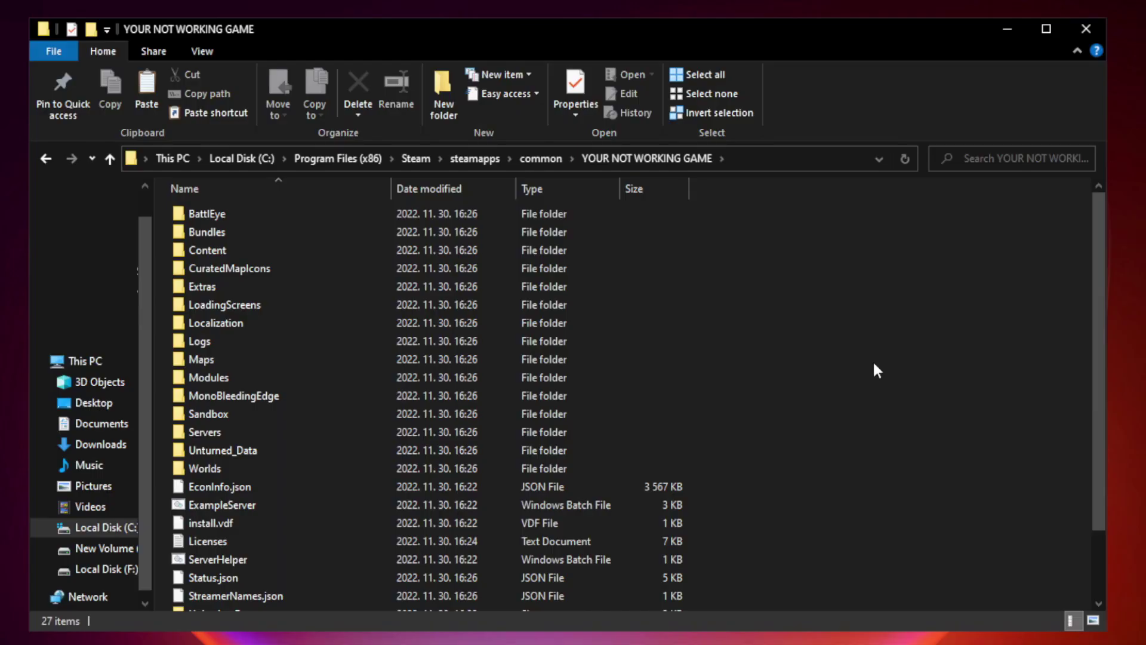
drag(1099, 313, 1101, 411)
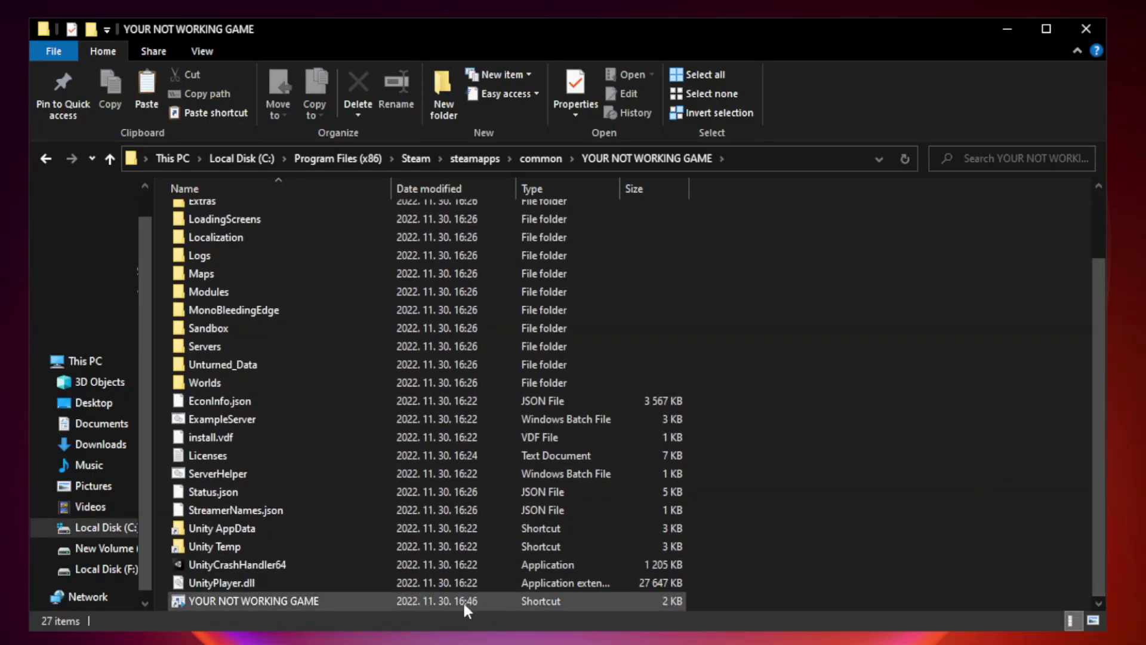
click(432, 602)
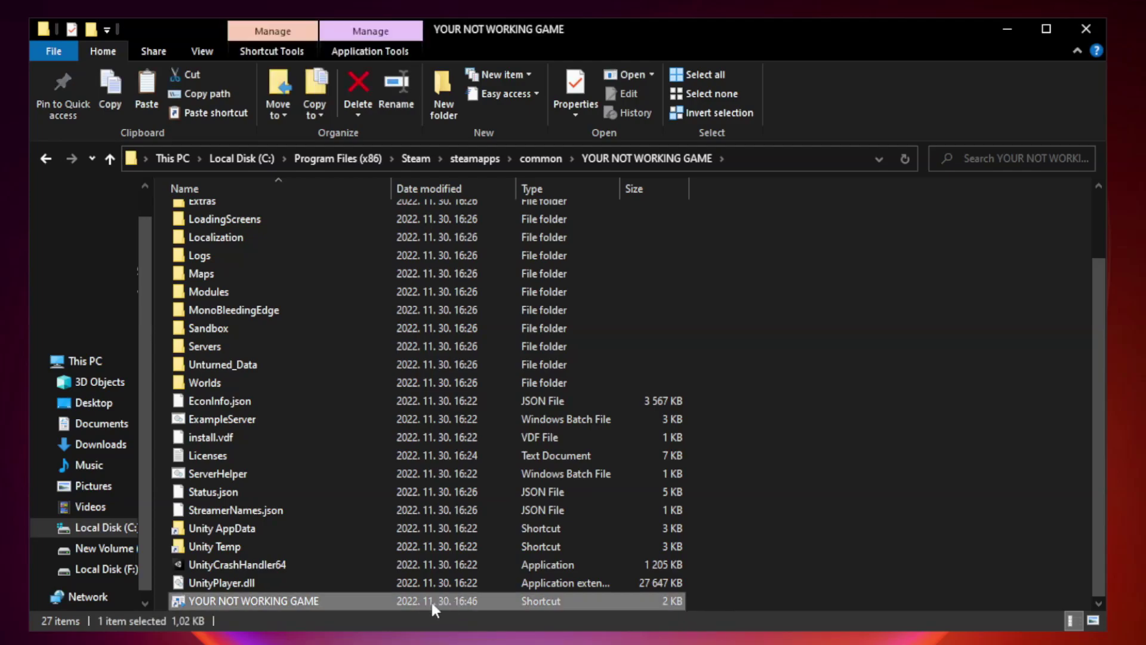
right_click(389, 602)
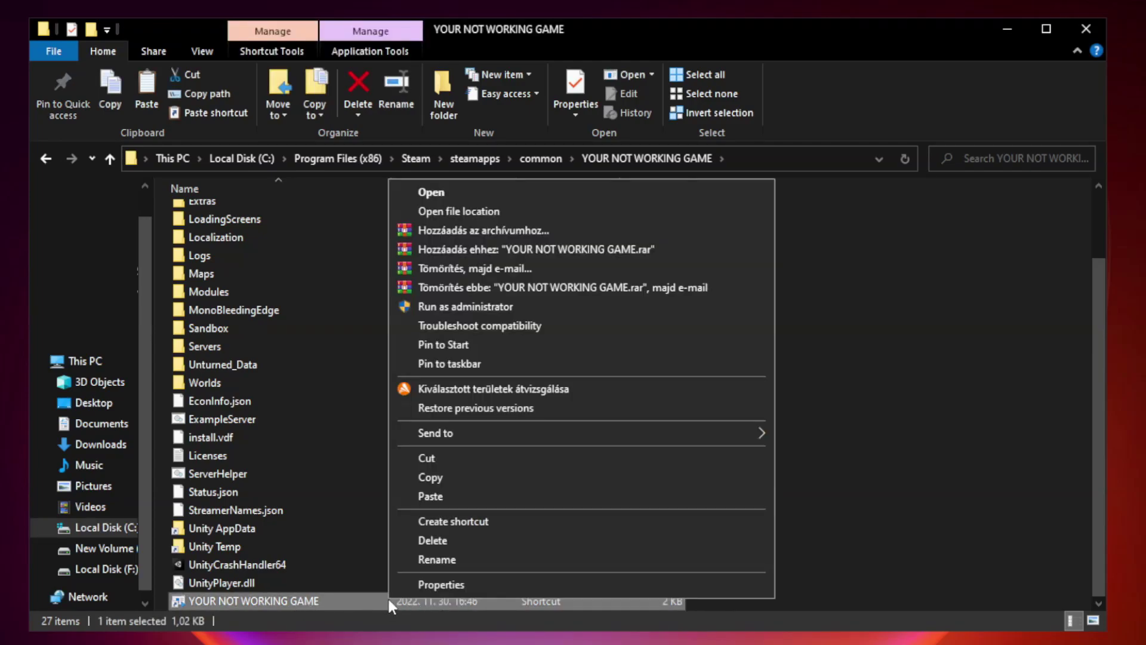
click(576, 585)
drag(569, 315, 568, 129)
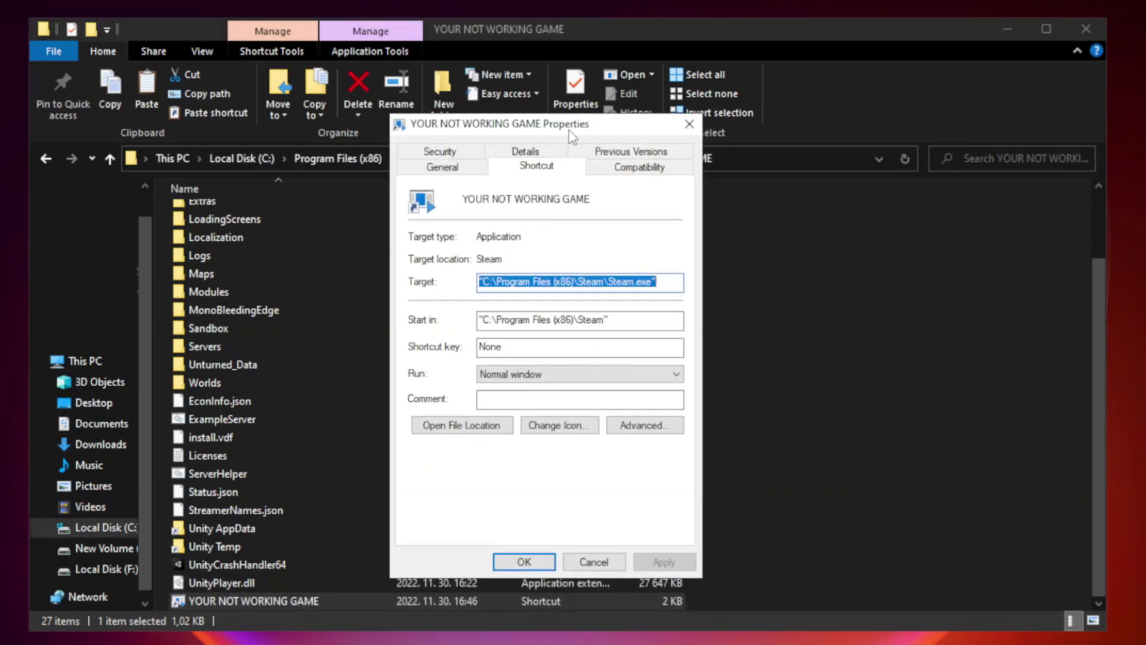
Step: Set the shortcut to Windows 8 compatibility mode with fullscreen optimizations disabled and administrator rights, apply the settings, and close the properties and folder
click(635, 170)
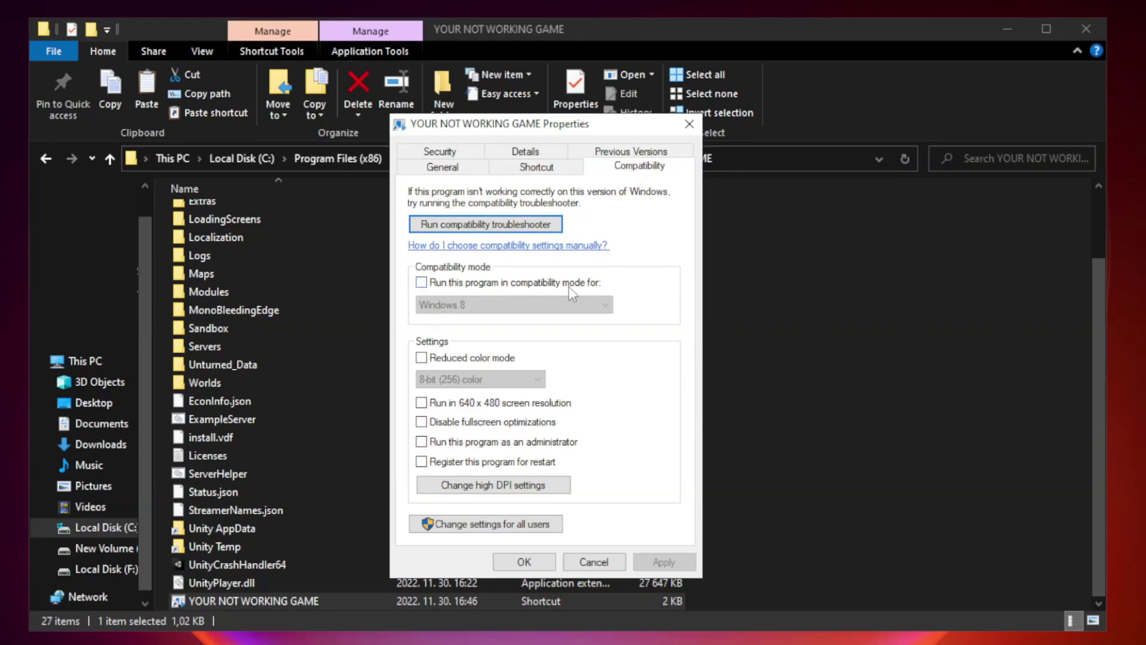
click(458, 285)
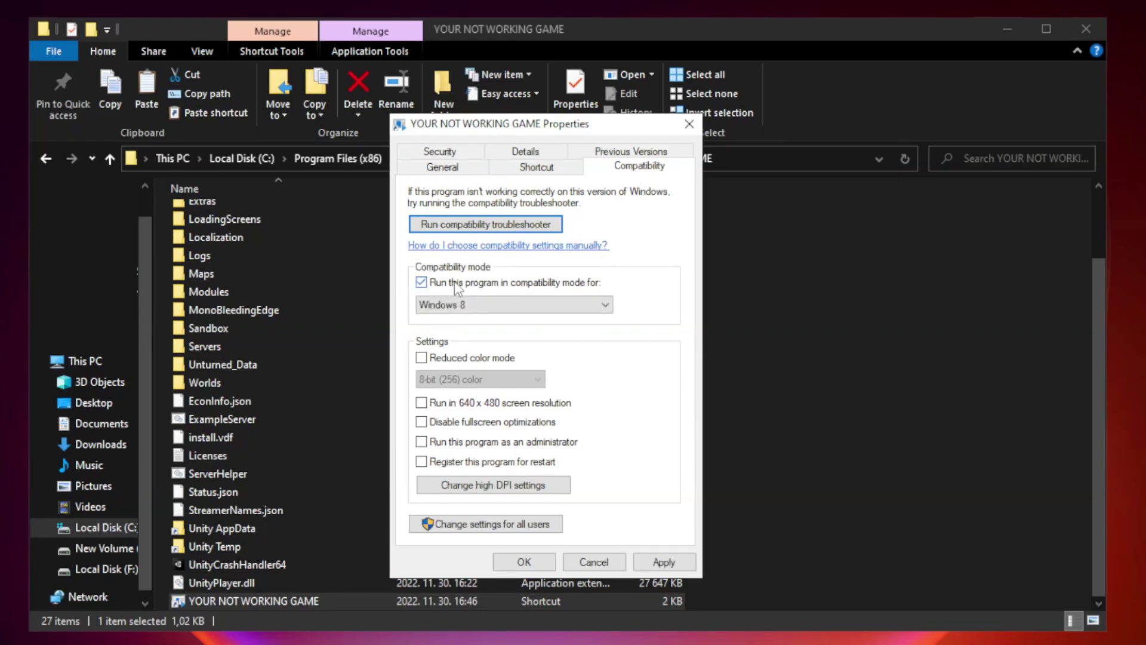
click(490, 303)
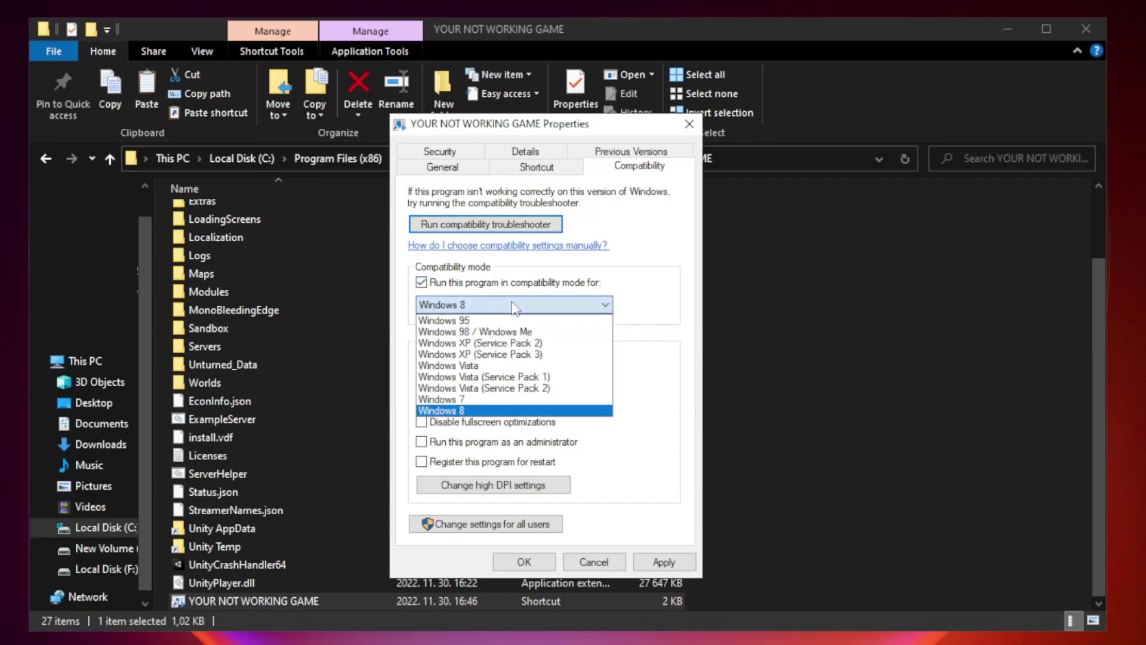
click(485, 411)
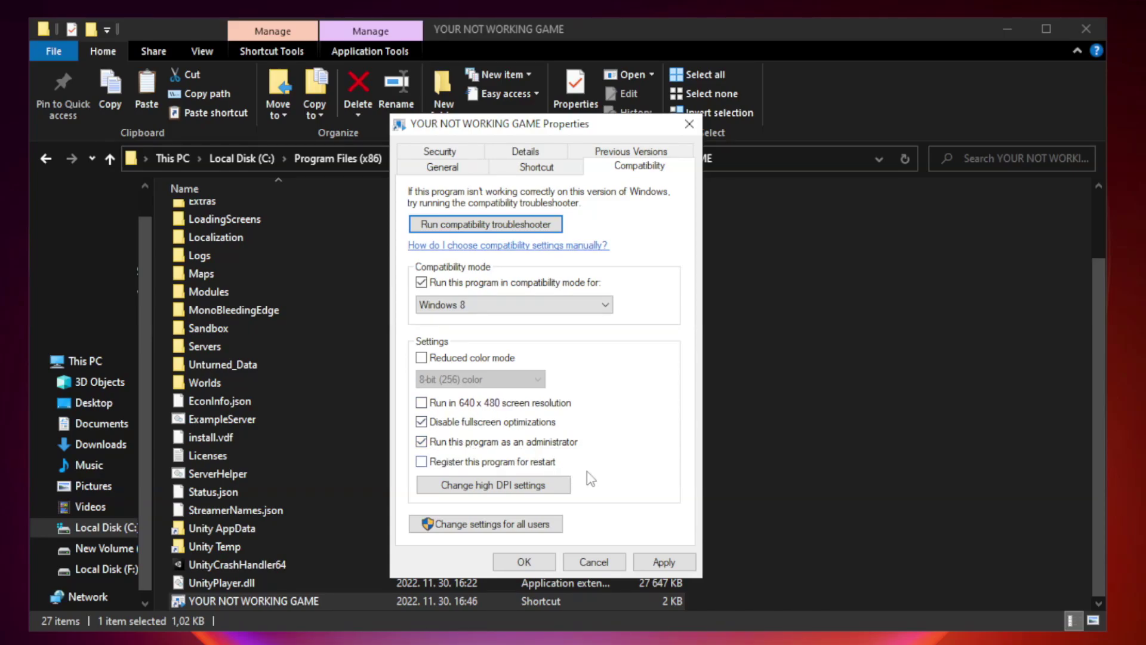
click(660, 564)
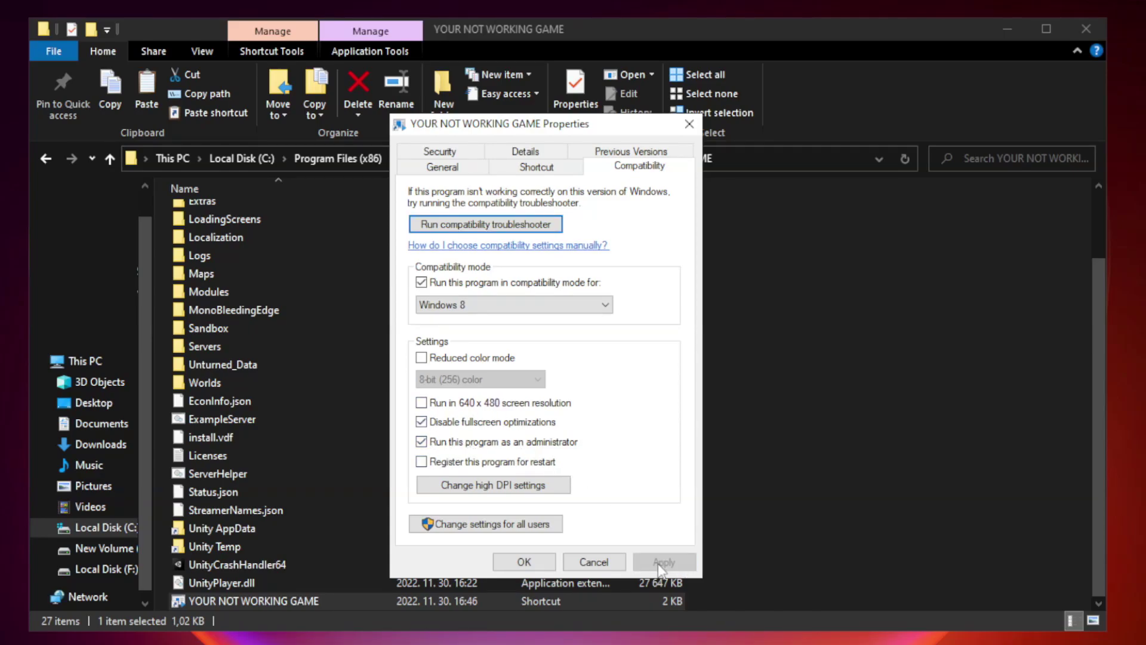
click(523, 562)
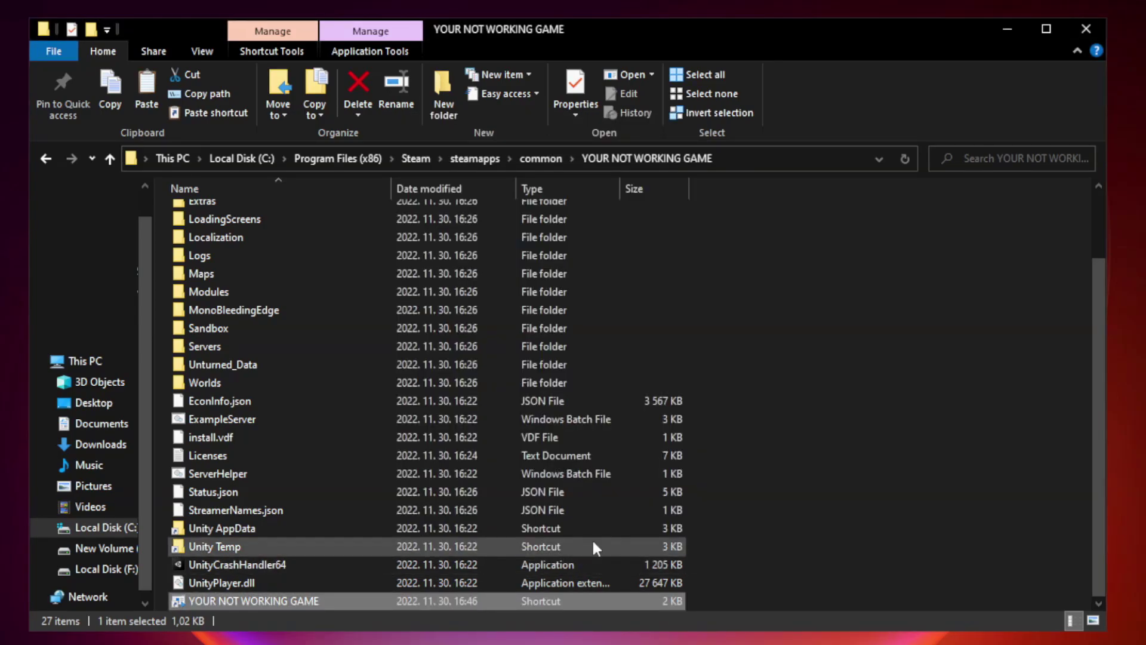
click(1085, 31)
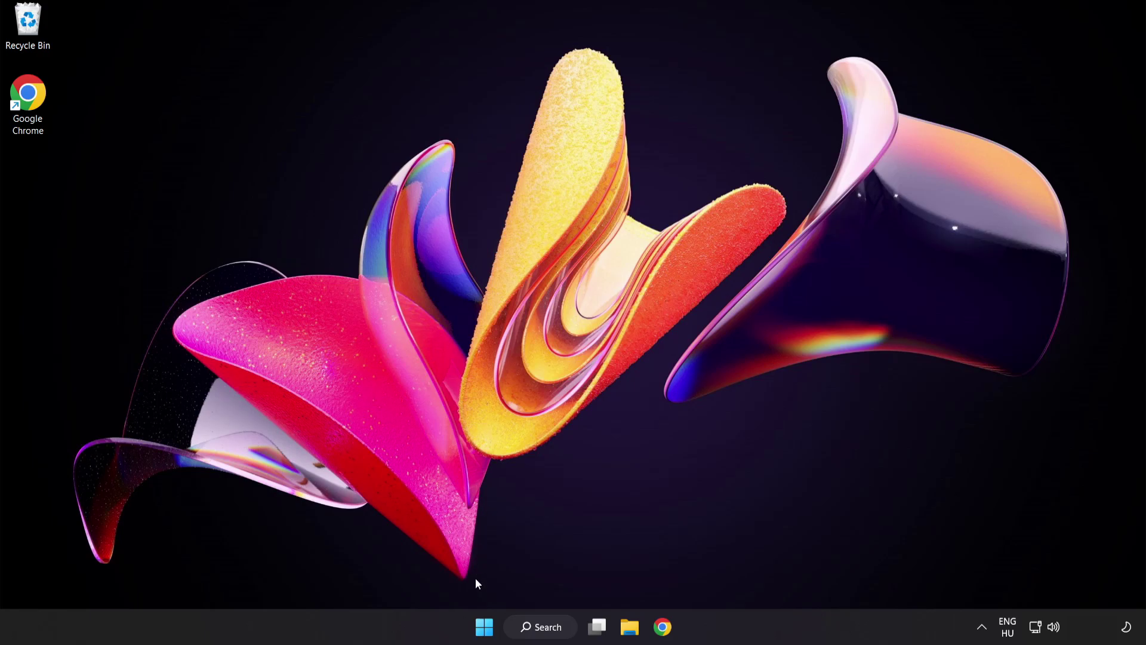
Step: In Task Manager, disable the startup apps Cortana, Phone Link, Terminal and Windows Security notification icon, and close Task Manager
right_click(489, 630)
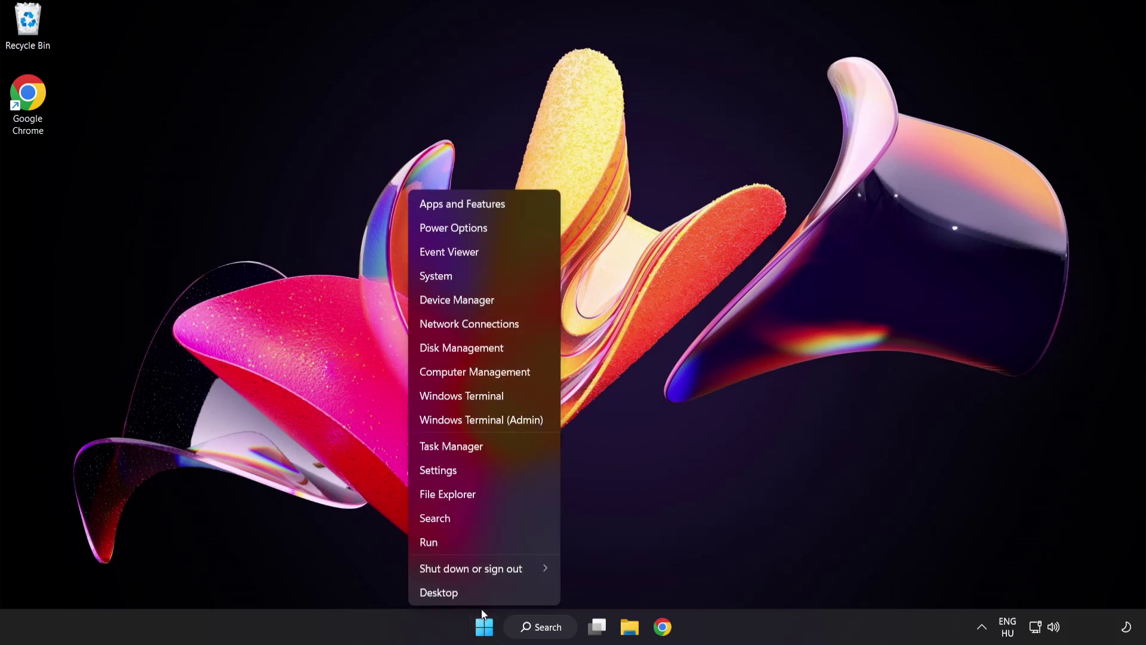
click(496, 449)
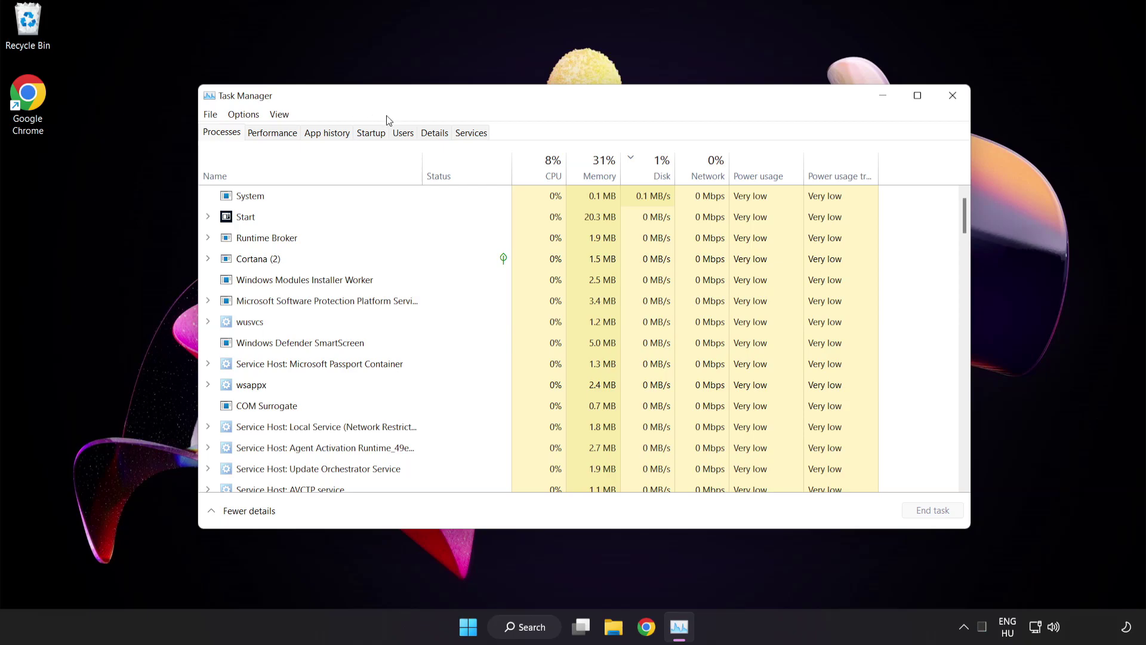
click(380, 136)
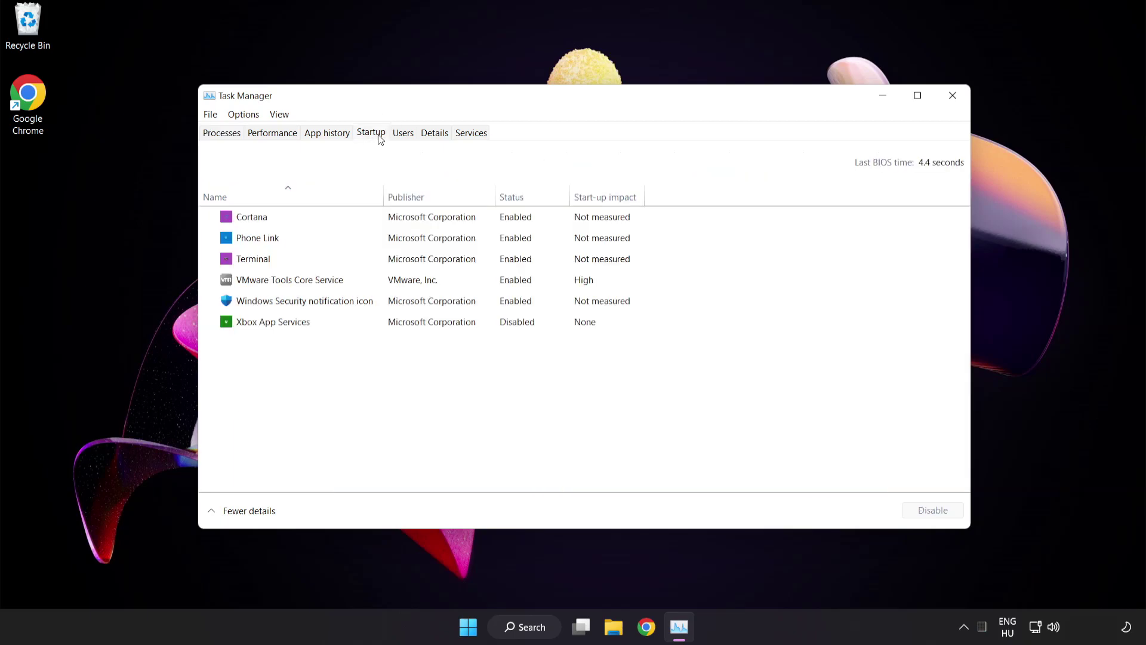
click(380, 222)
click(935, 515)
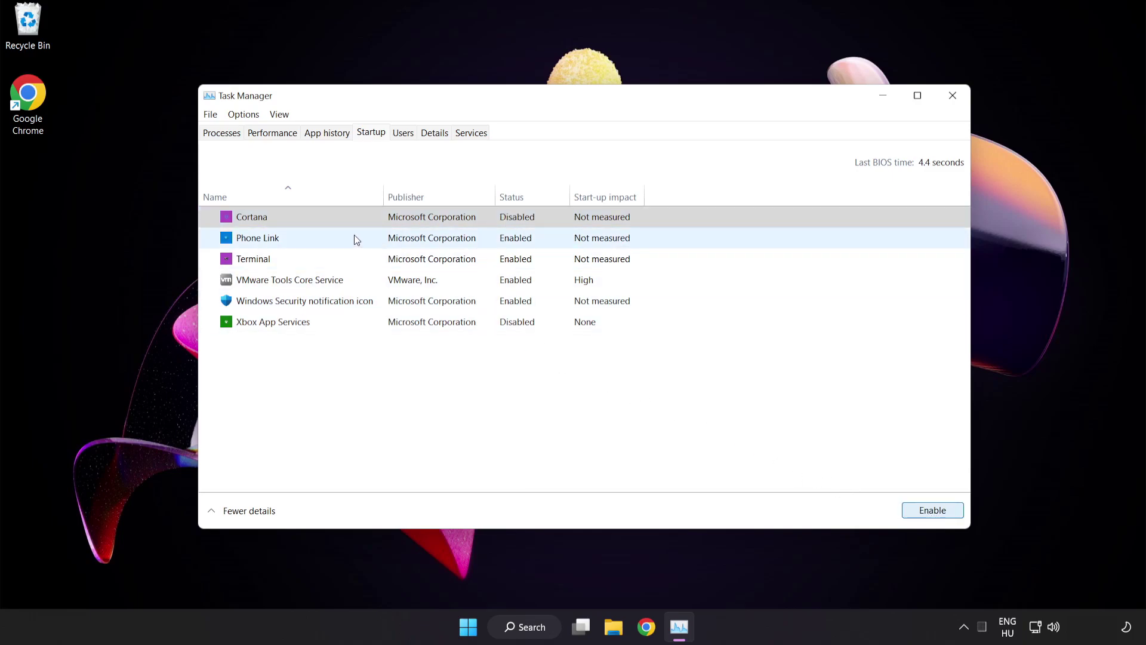
click(354, 237)
click(925, 511)
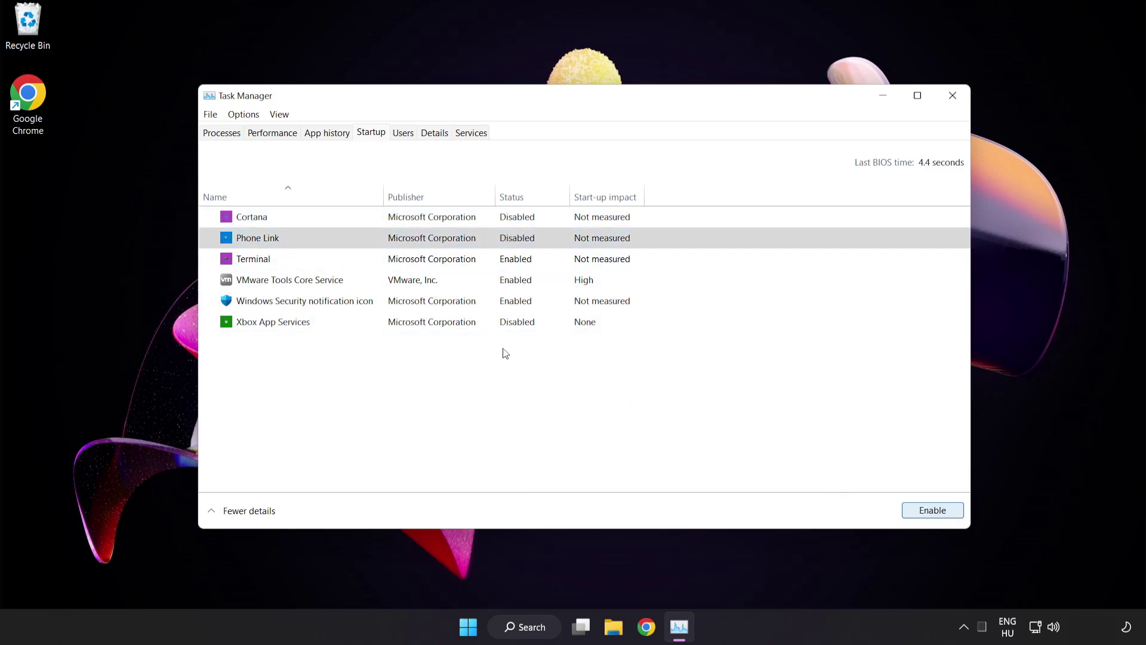
click(363, 259)
click(931, 510)
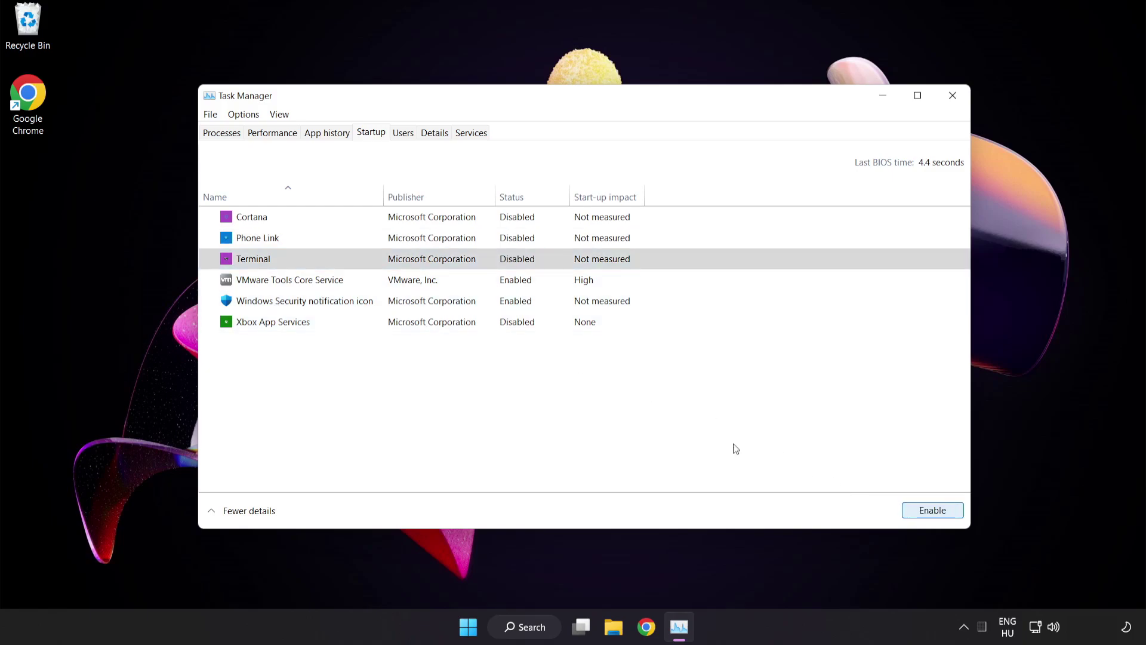
click(386, 300)
click(926, 512)
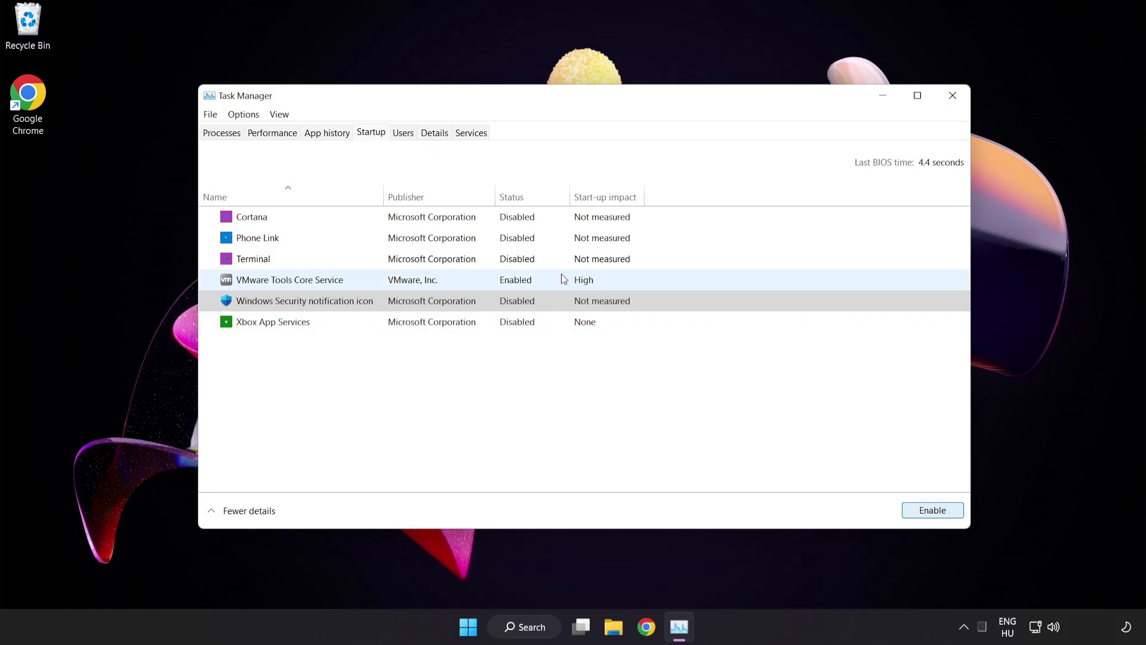
click(953, 97)
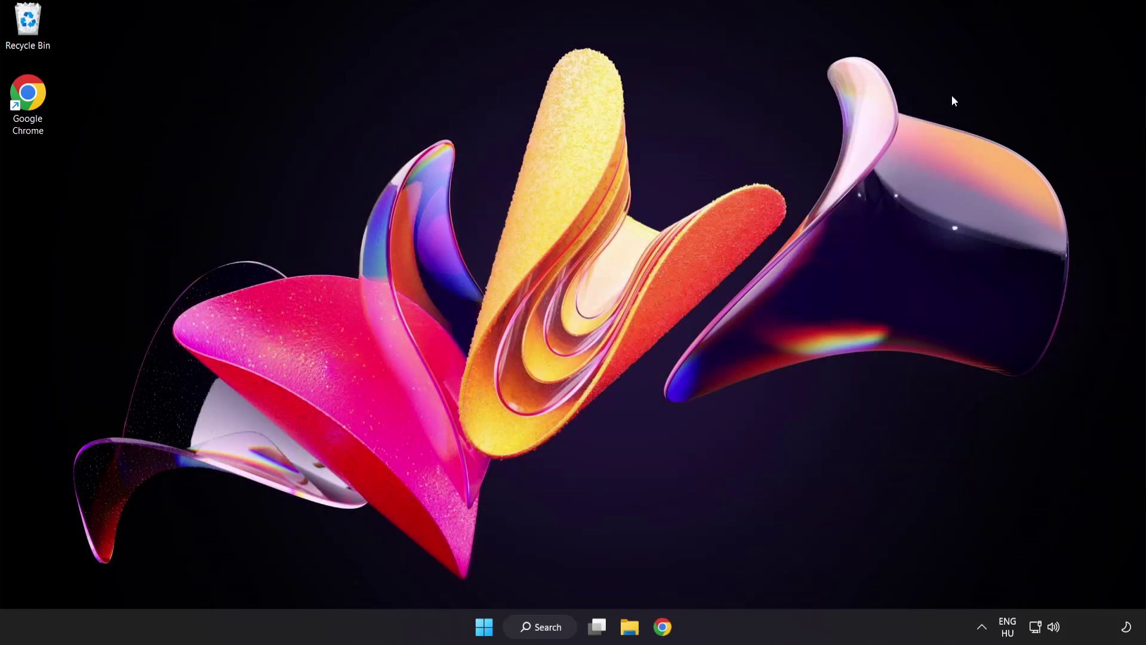
Step: Switch to Chrome, download the DirectX End-User Runtime Web Installer from the Microsoft page, and launch the downloaded setup
click(662, 626)
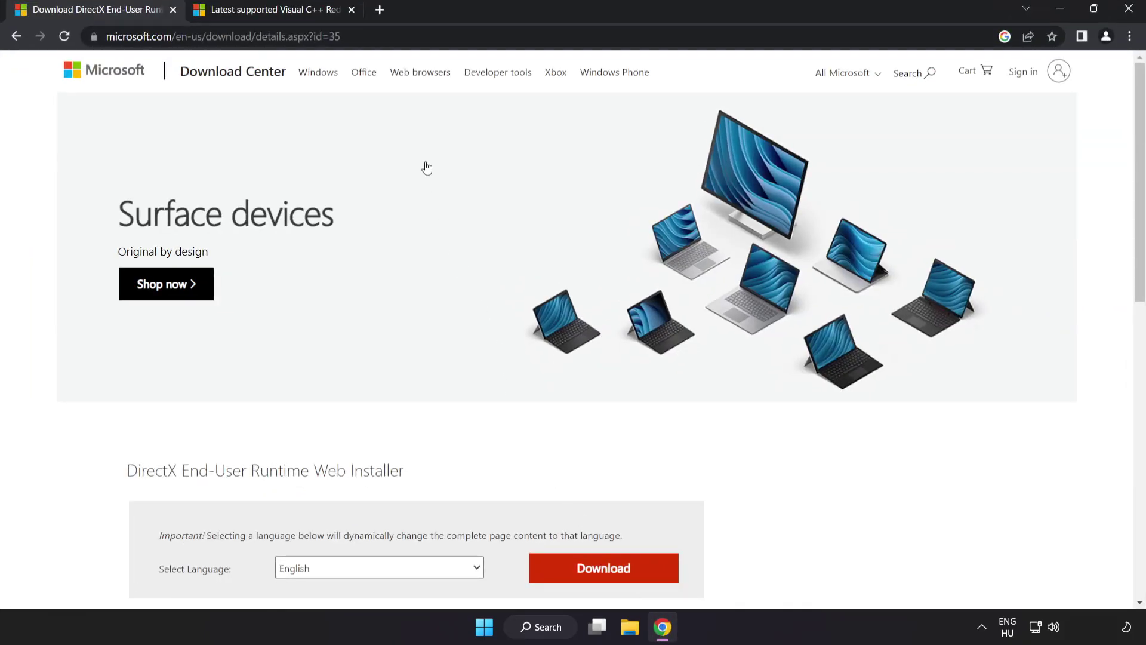
click(462, 36)
click(462, 31)
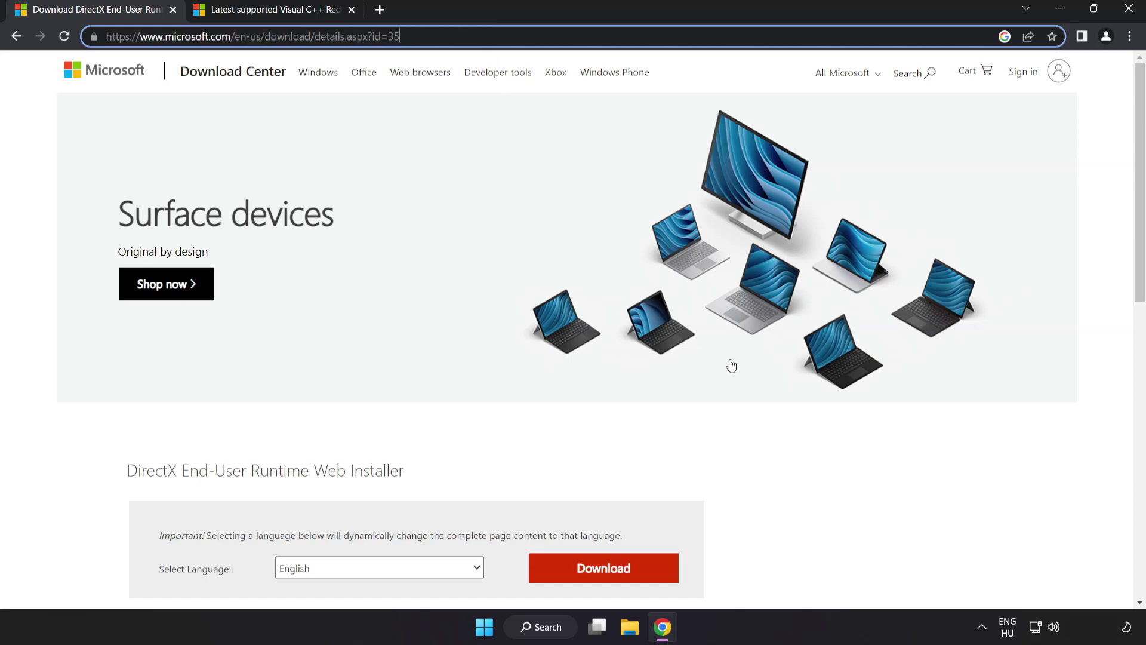
click(652, 378)
scroll(652, 379, down, 3)
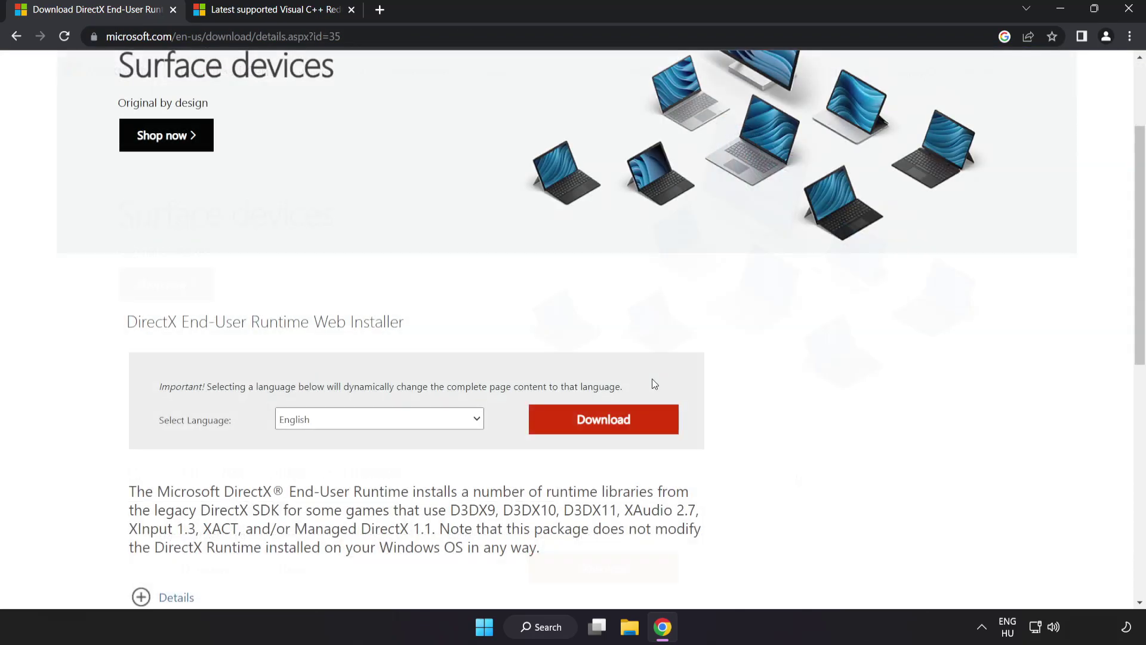
click(618, 431)
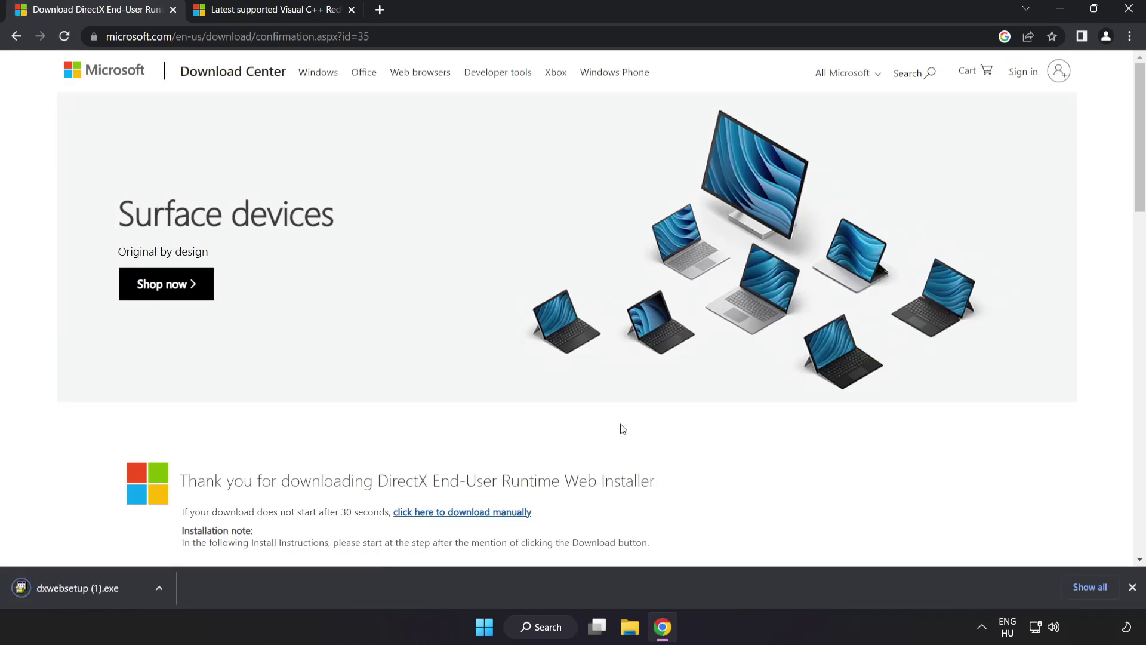
click(96, 588)
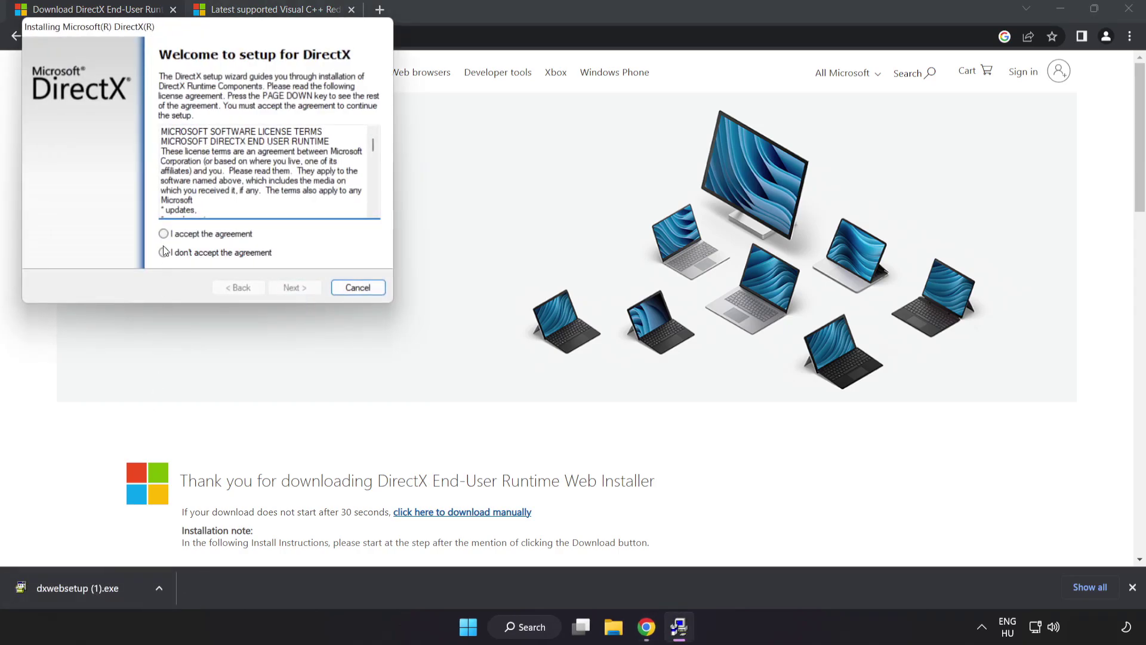
Step: Move the DirectX setup into view, accept its license agreement, decline the Bing Bar, and complete the wizard
drag(173, 29, 521, 145)
drag(724, 278, 726, 334)
click(537, 359)
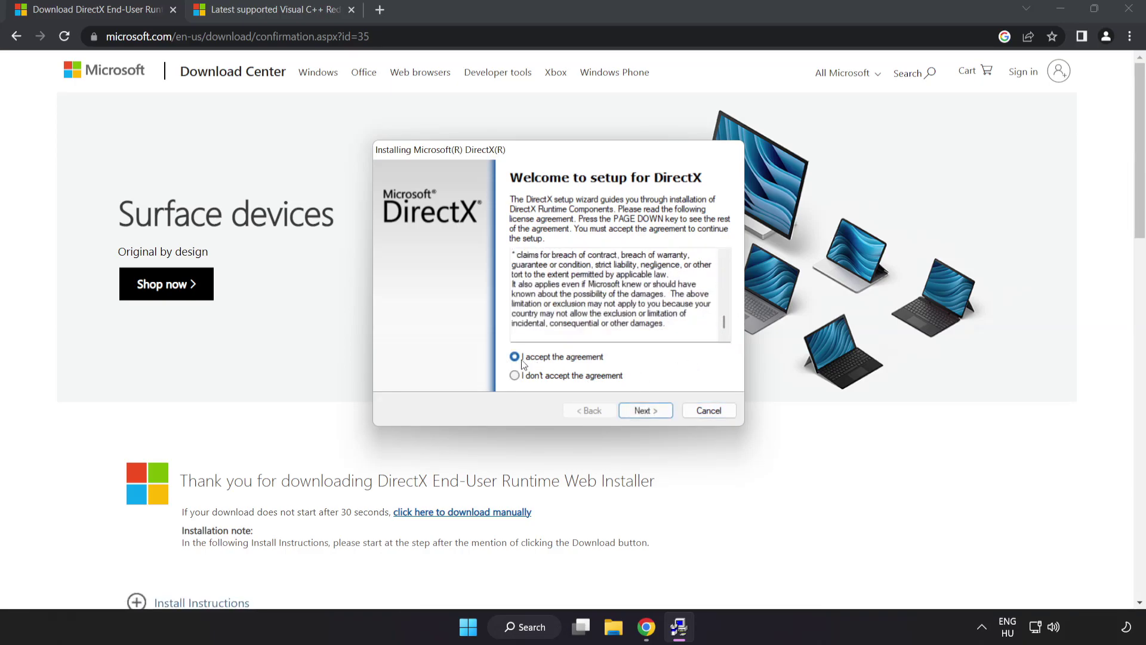
click(646, 413)
click(506, 306)
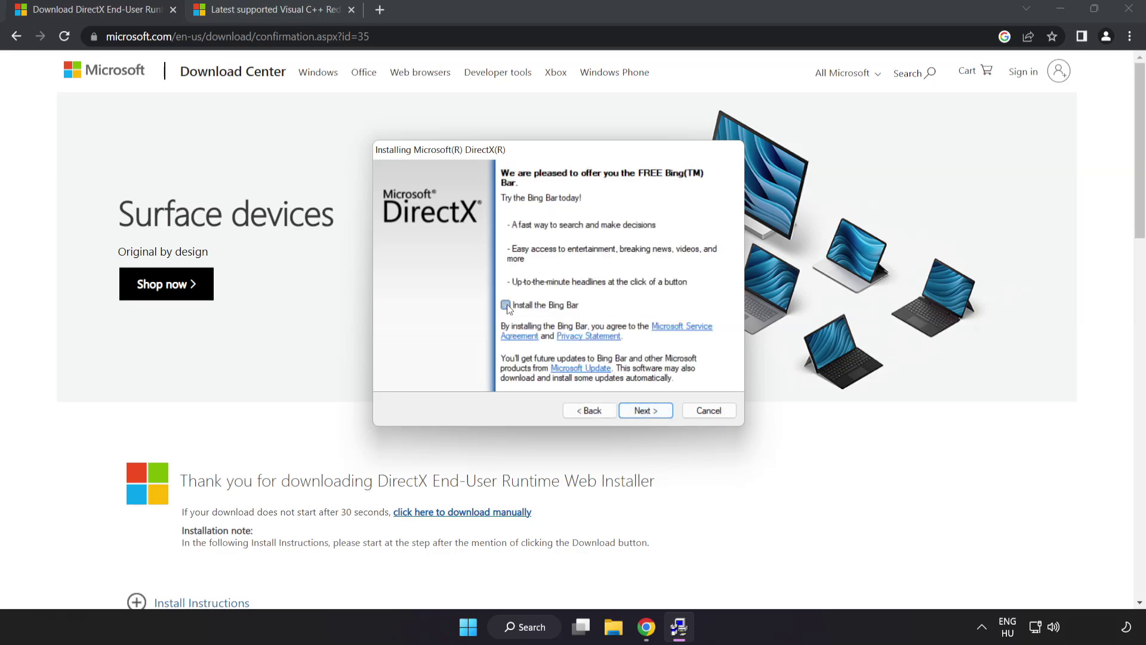
click(649, 411)
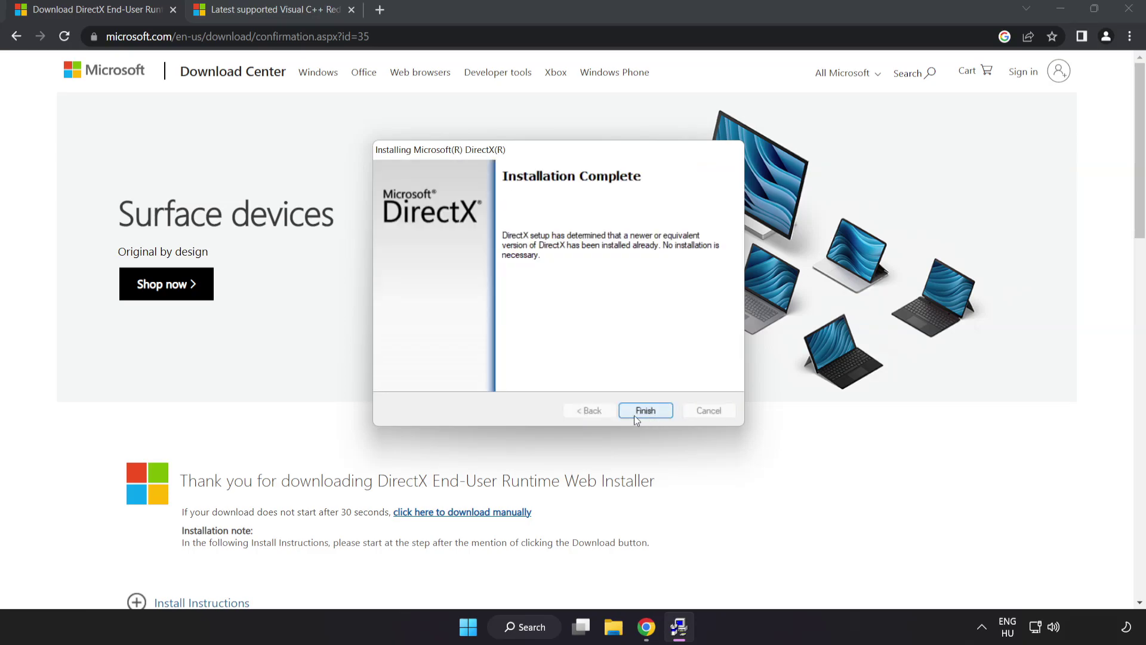
click(646, 413)
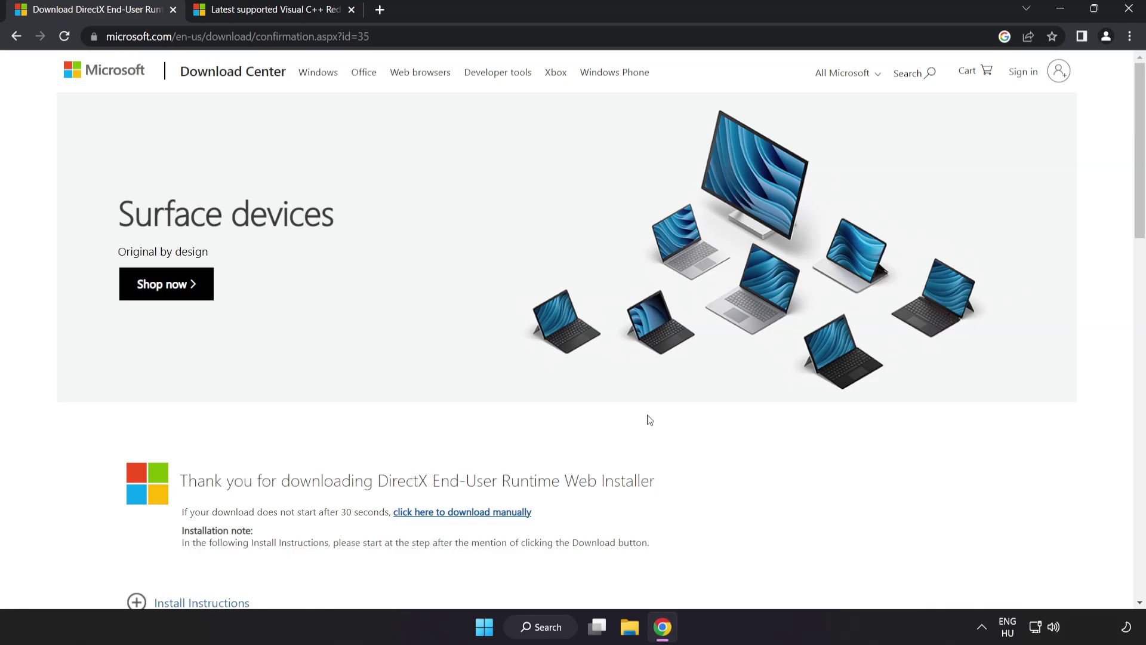
Step: Close the DirectX page and download the ARM64, X86 and X64 Visual C++ 2015–2022 redistributables from the Microsoft Learn page
click(174, 9)
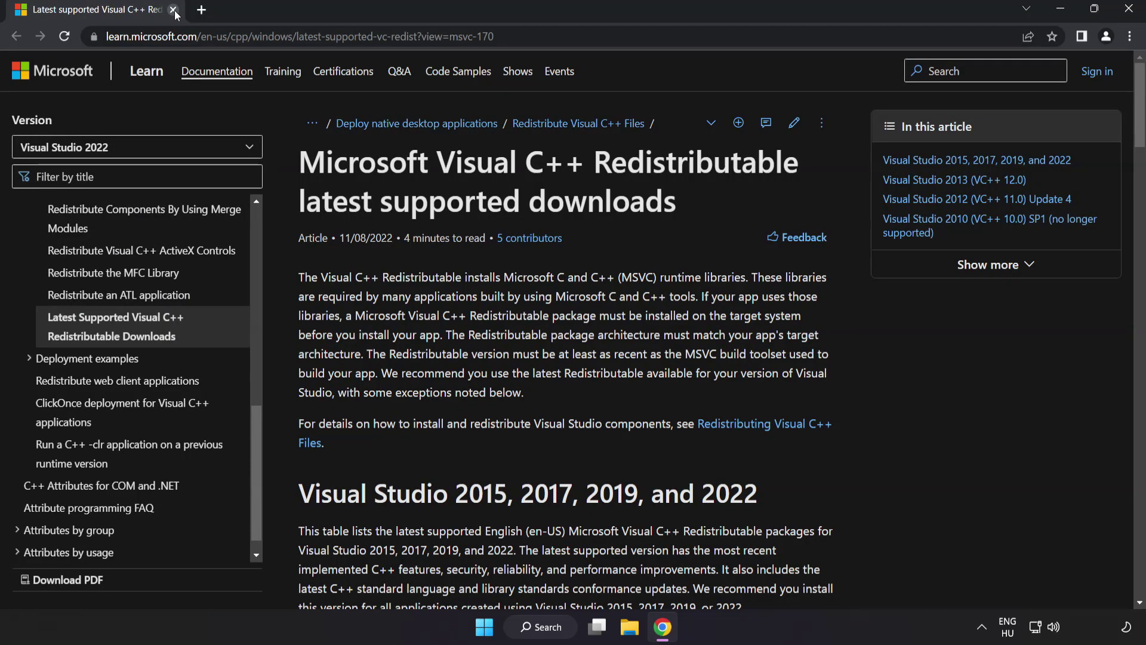
click(399, 36)
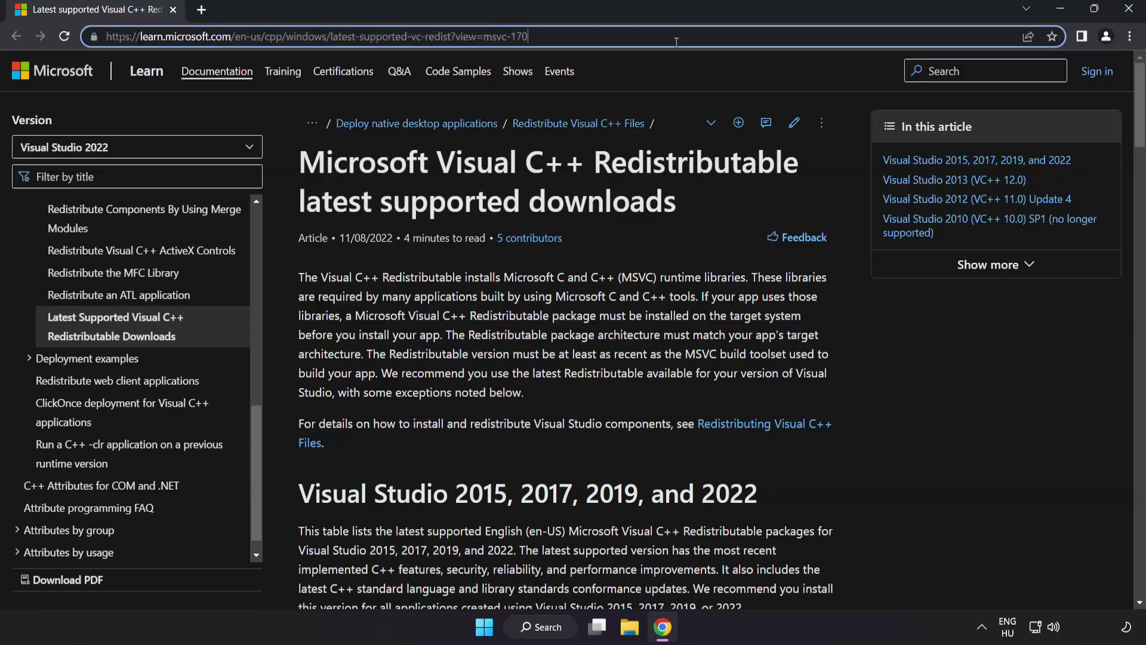
click(574, 176)
scroll(1134, 163, down, 4)
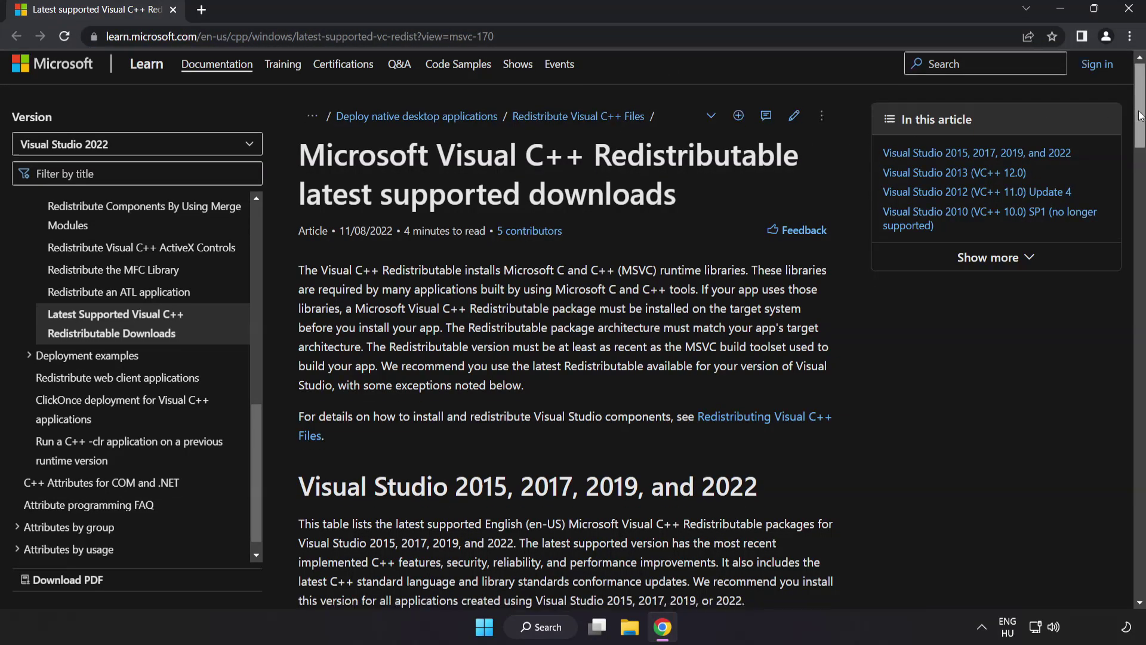
scroll(1134, 162, down, 4)
scroll(512, 290, up, 2)
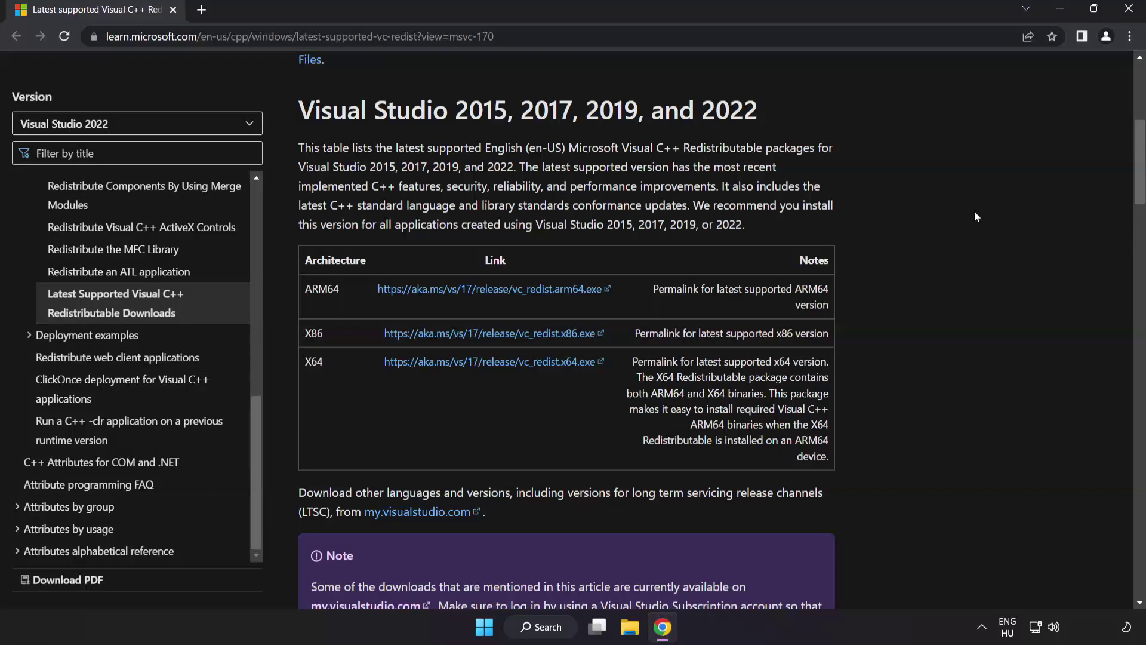
click(481, 290)
click(449, 333)
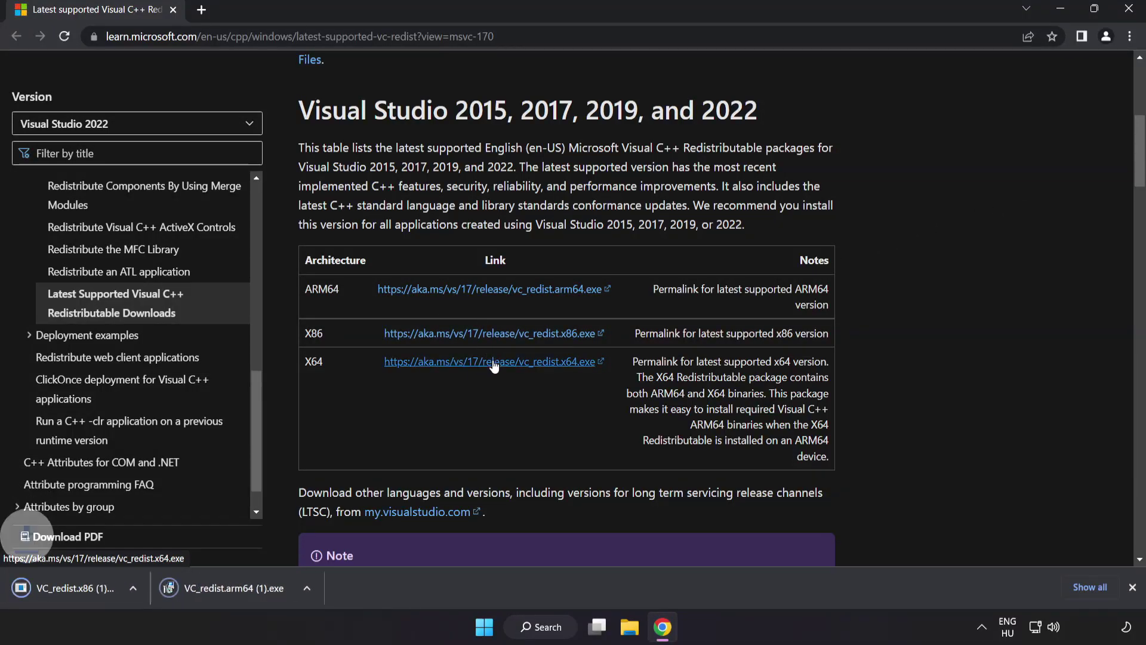
click(494, 365)
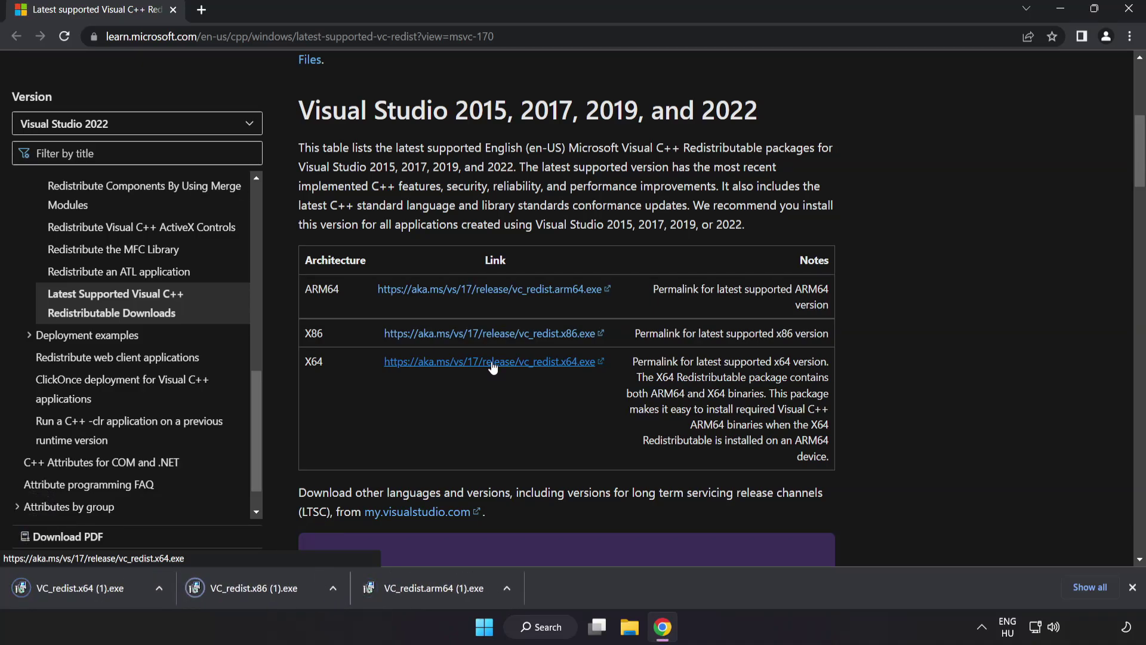
Step: Try to install the downloaded ARM64 Visual C++ redistributable, agreeing to the license terms, and close its setup
click(431, 589)
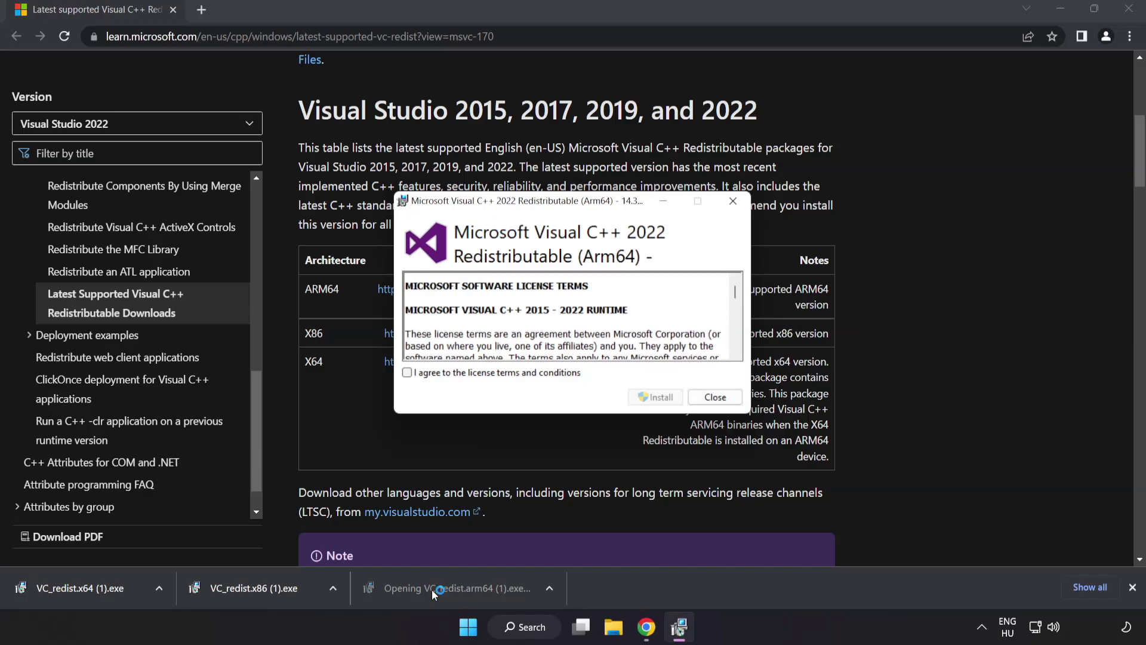
drag(734, 292, 734, 345)
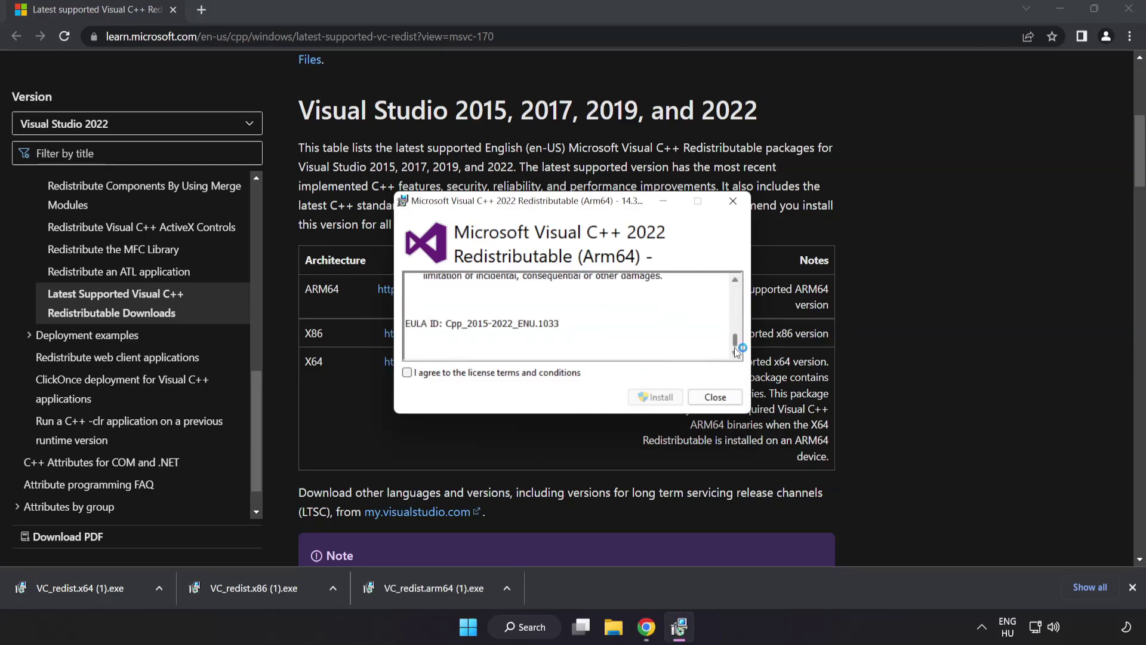
click(407, 372)
click(653, 397)
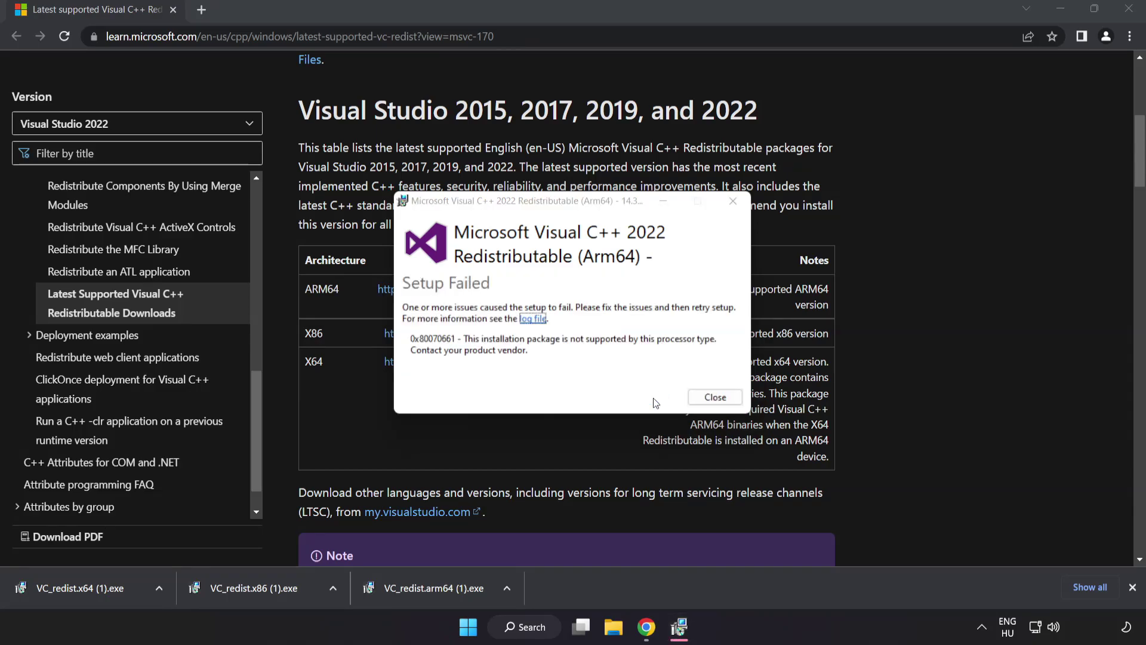
click(725, 399)
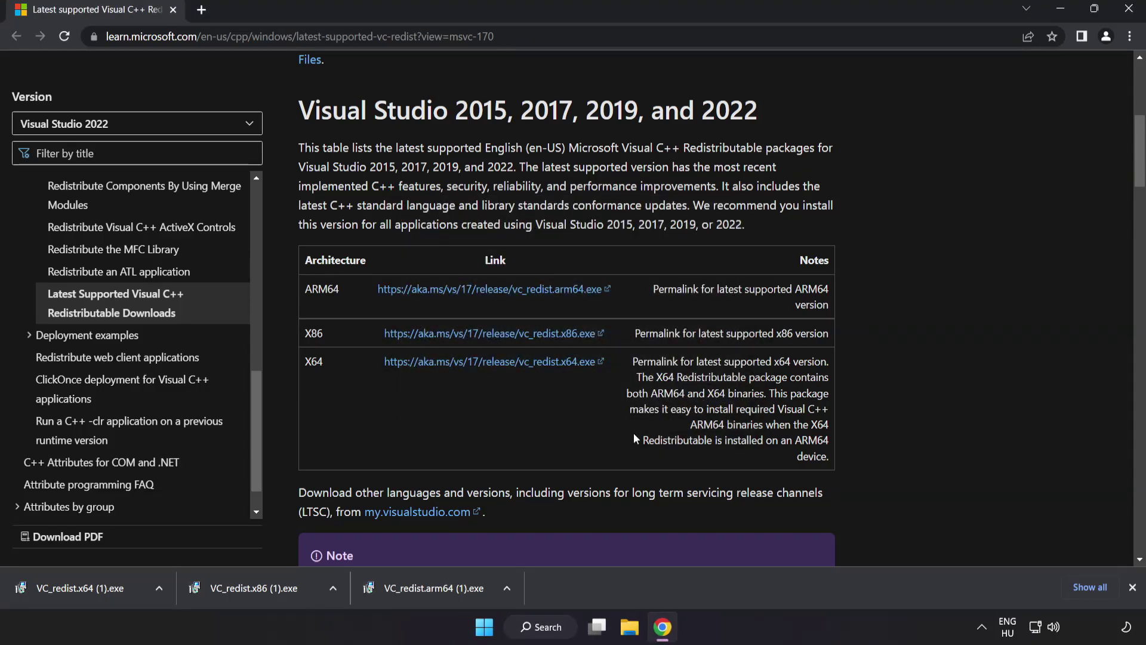
Step: Run the x86 and x64 Visual C++ redistributable installers, closing each setup, and close the browser
click(258, 590)
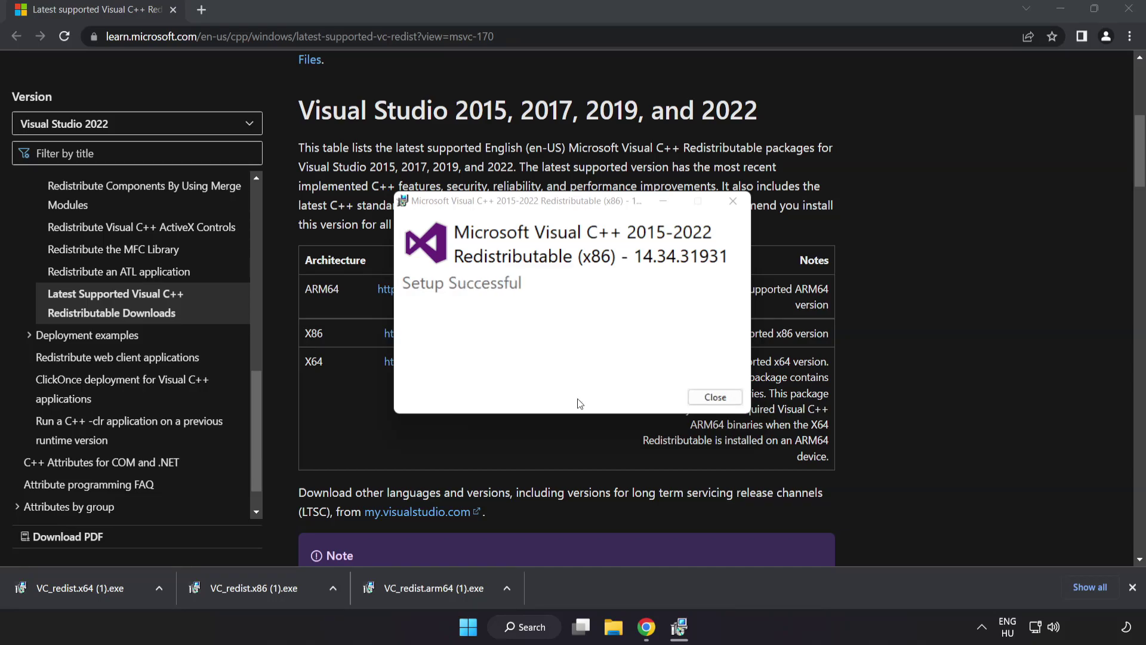
click(716, 397)
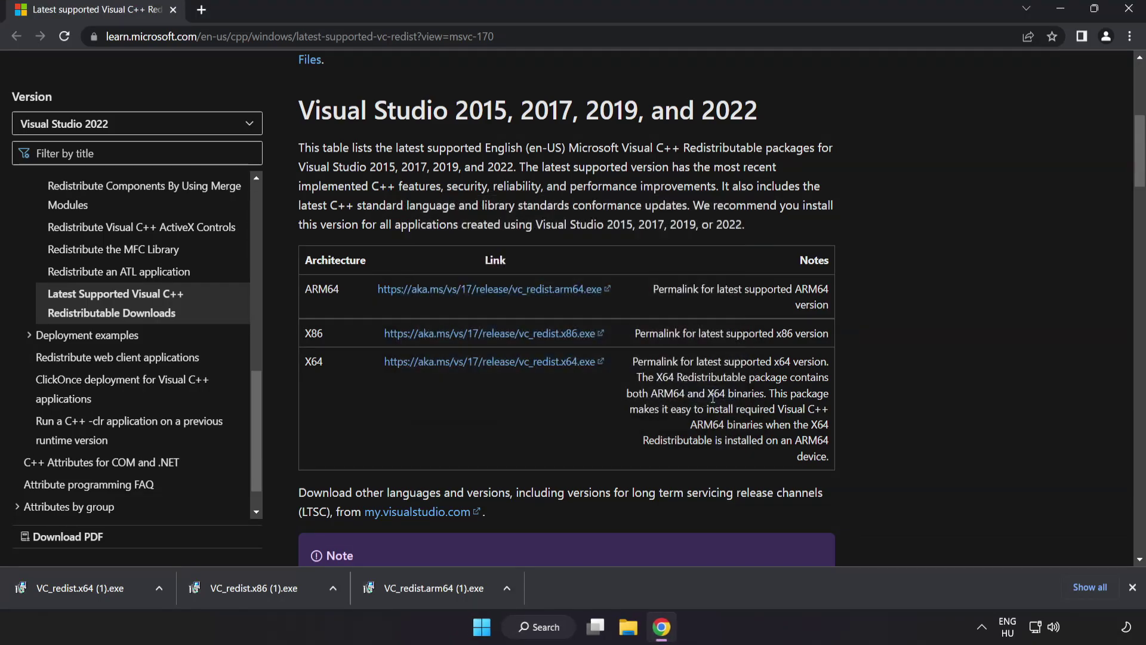
click(102, 586)
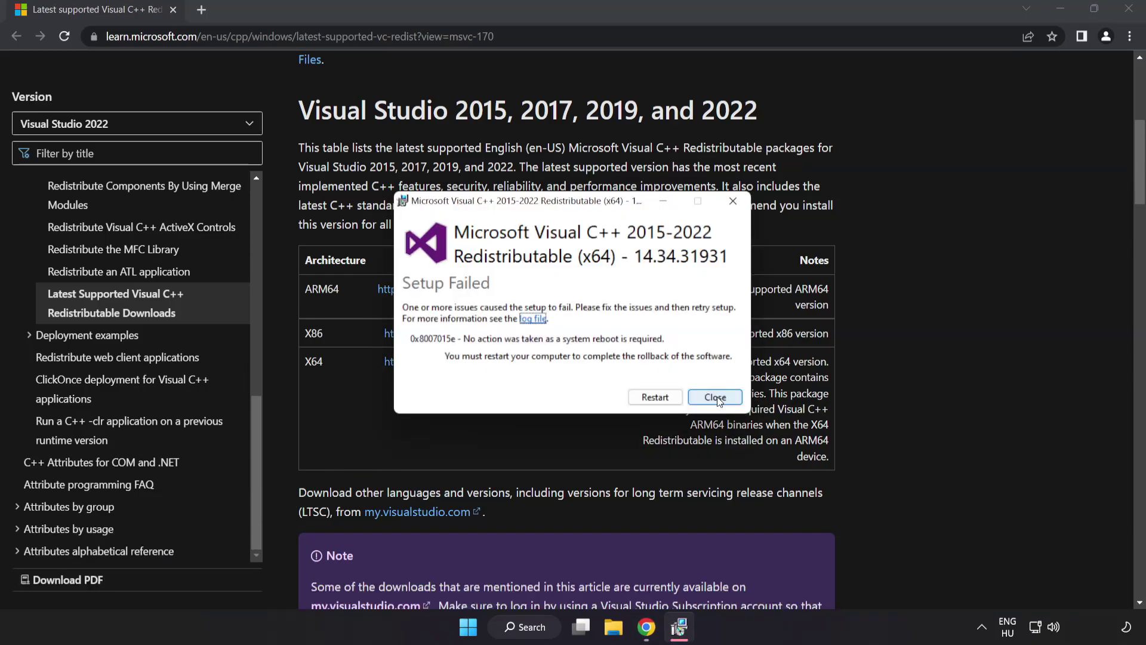
click(715, 397)
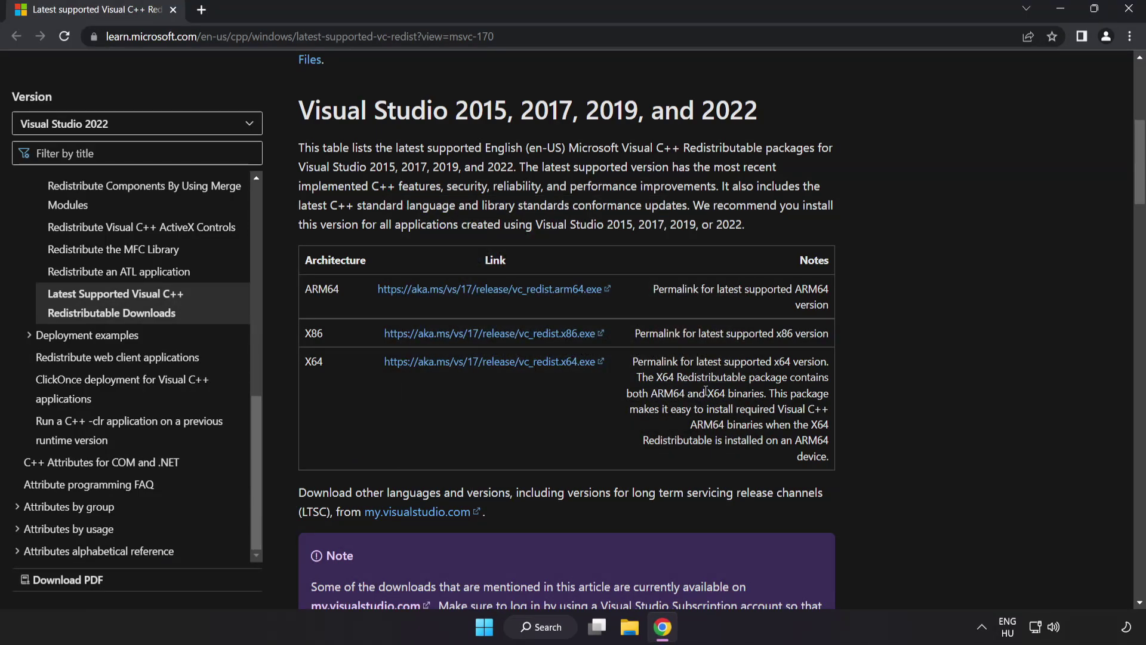
click(1127, 14)
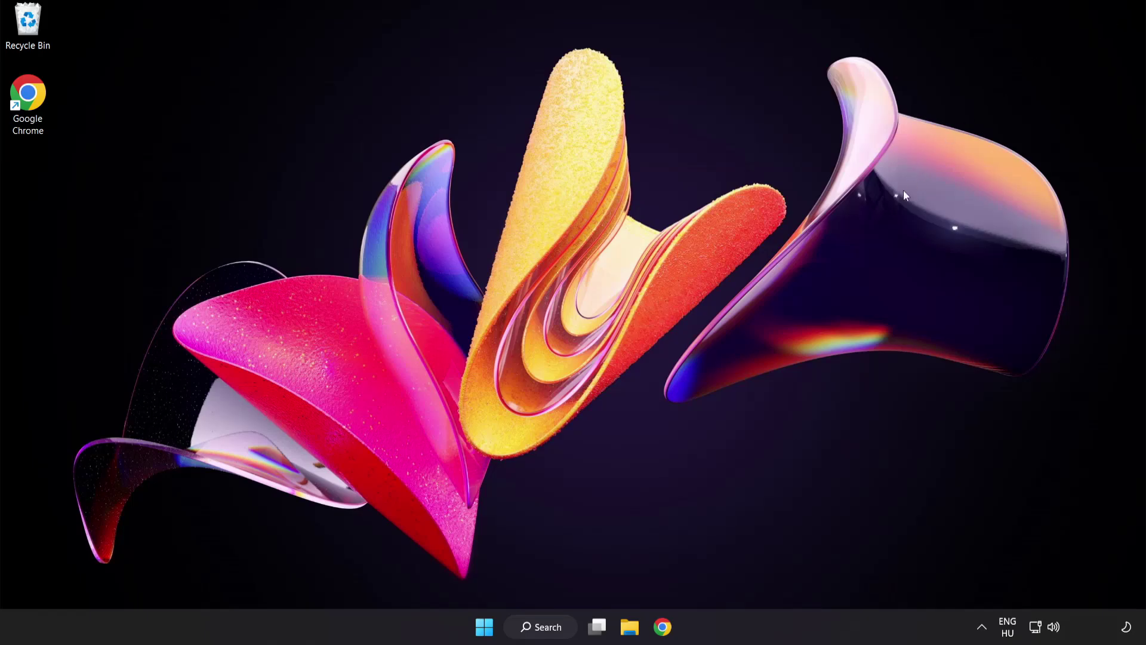
Step: Search for cmd, run Command Prompt as administrator, and move its window toward the middle of the desktop
click(544, 631)
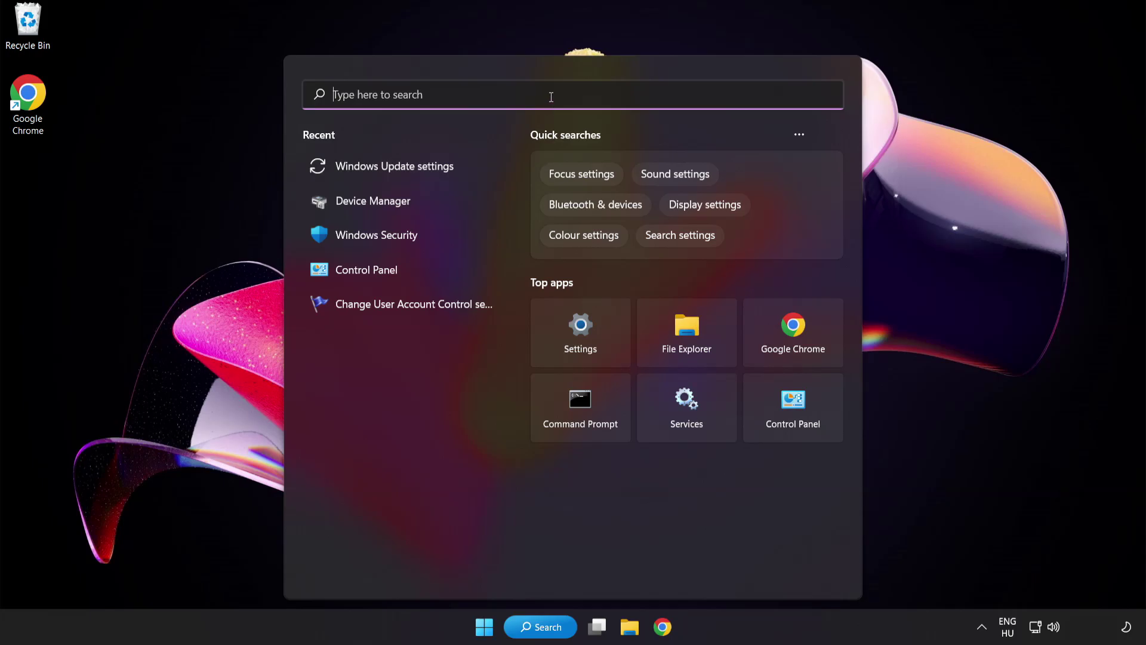
text(cmd)
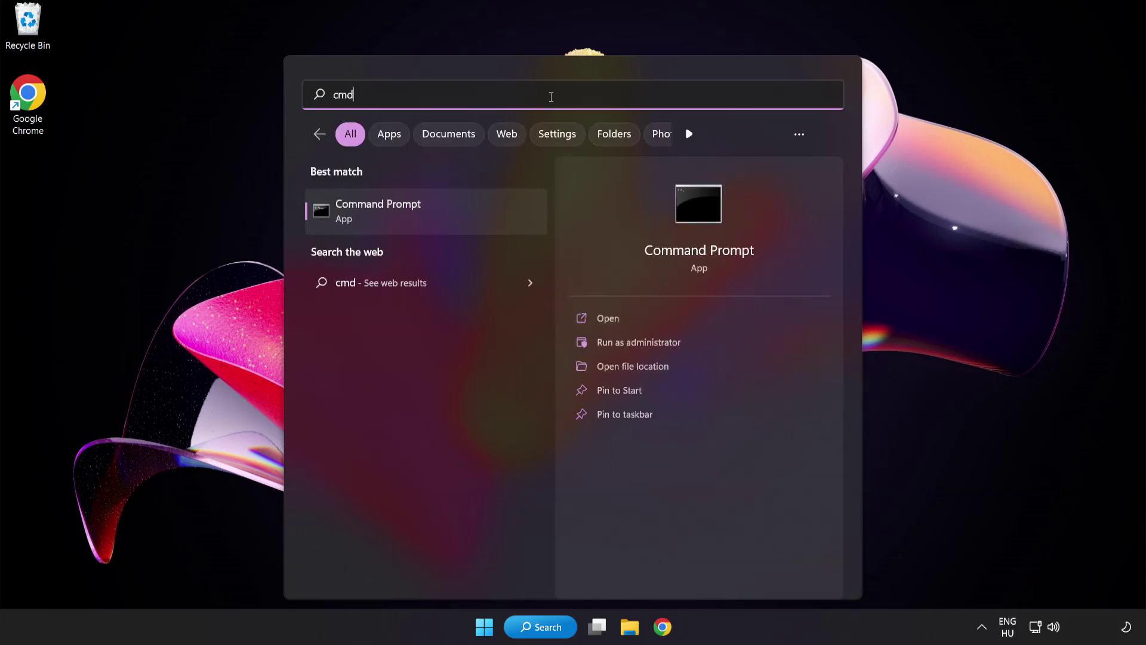
right_click(430, 220)
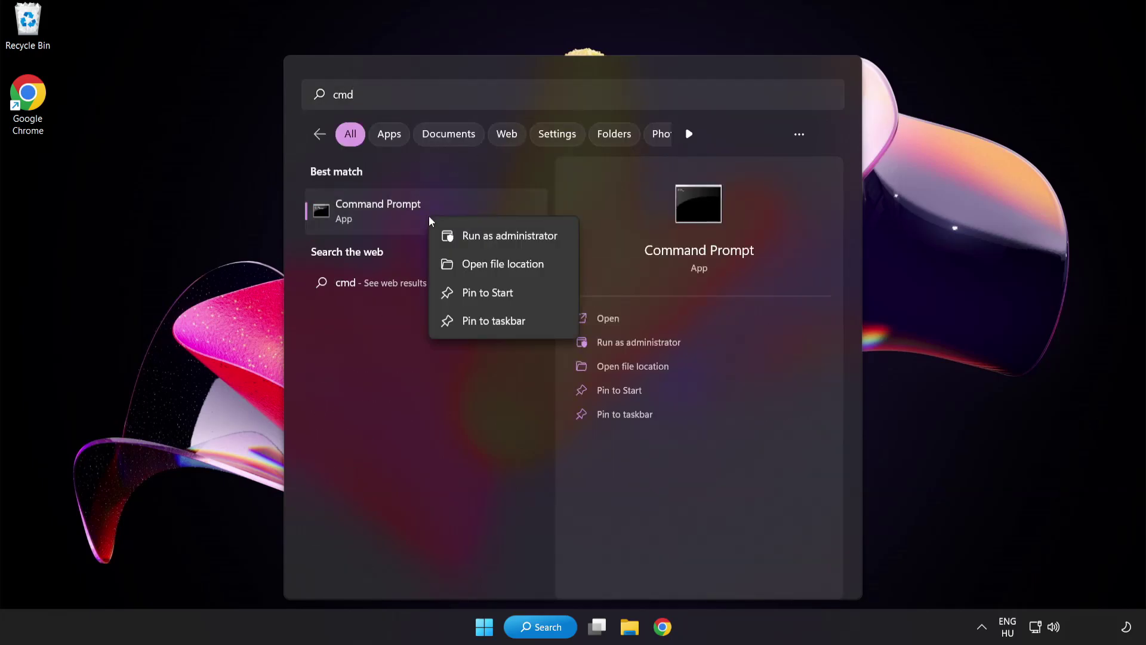
click(483, 239)
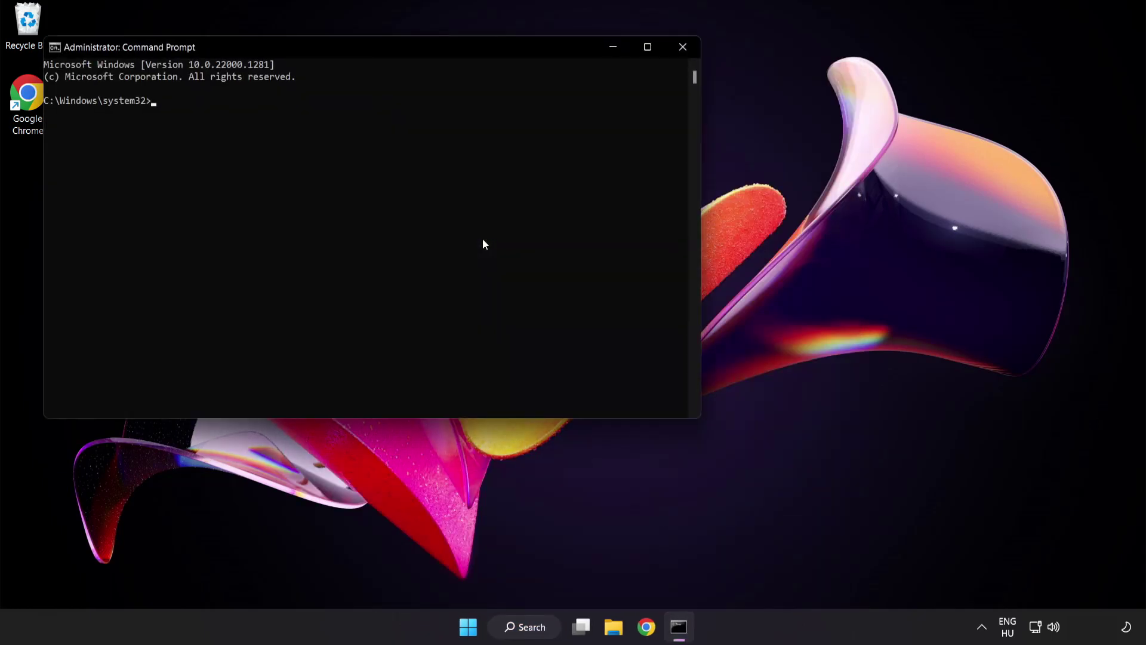
drag(326, 46, 500, 114)
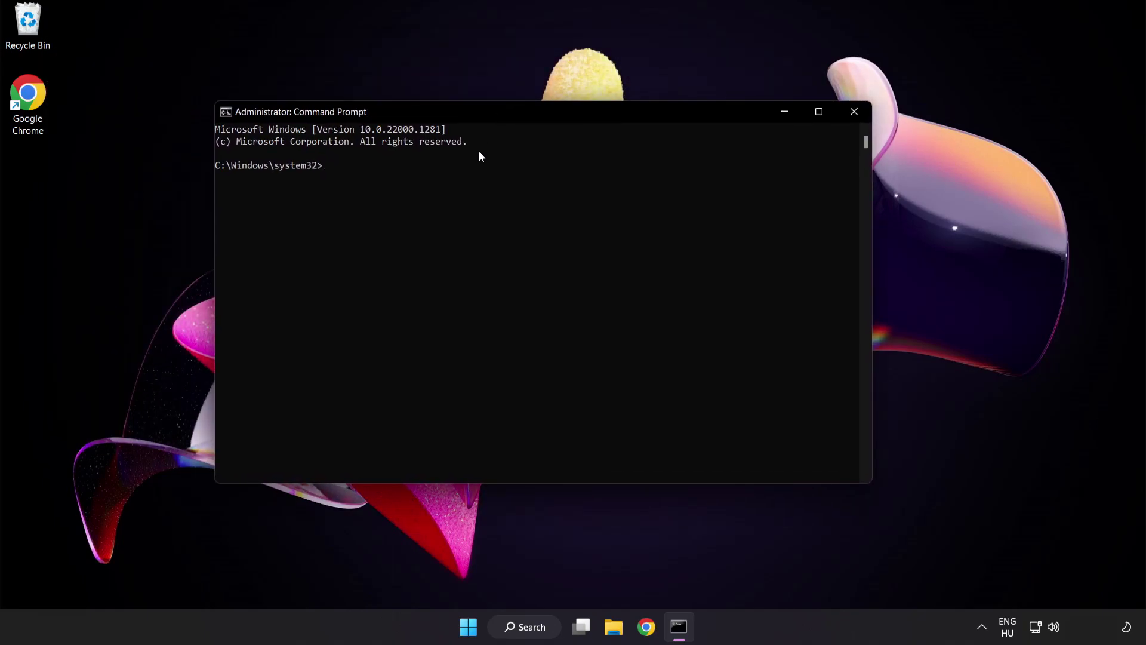
Step: Run a system file integrity scan with the command sfc /scannow
text(sfc)
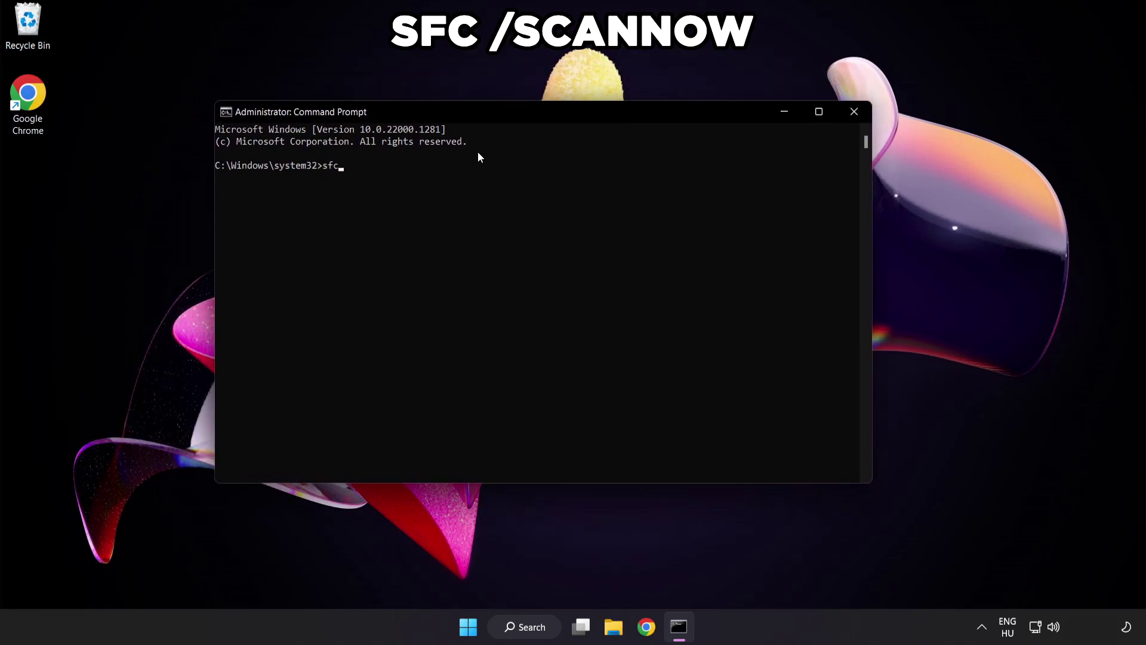
text( /scannow)
key(Return)
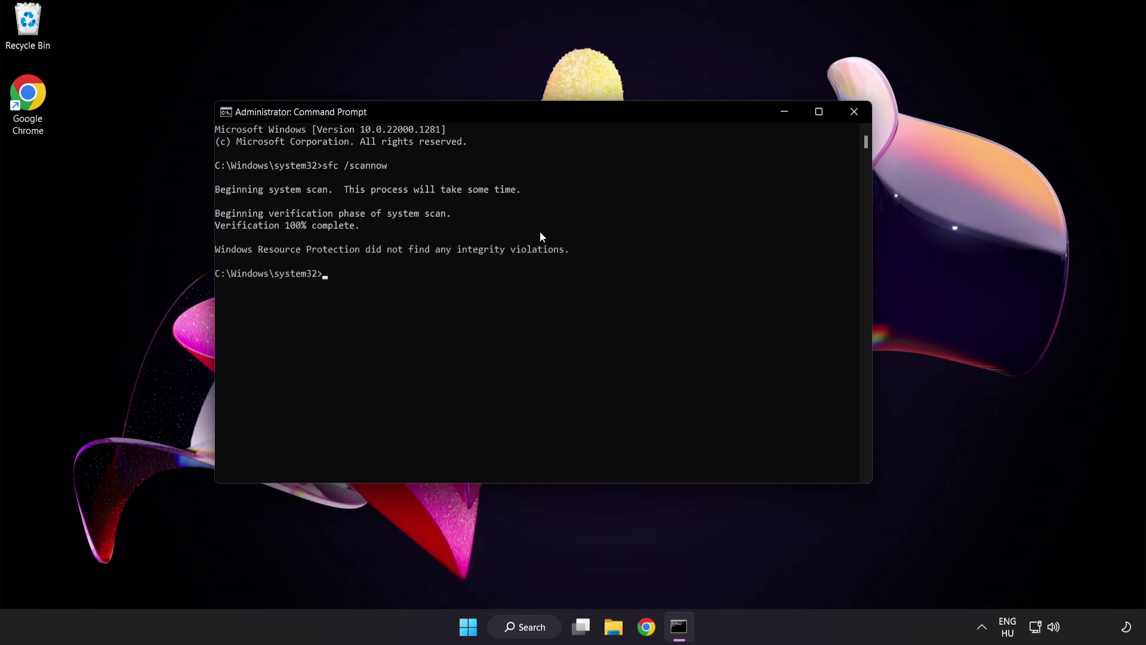
Step: Close Command Prompt and bring up the Windows power options for restarting the PC
click(855, 118)
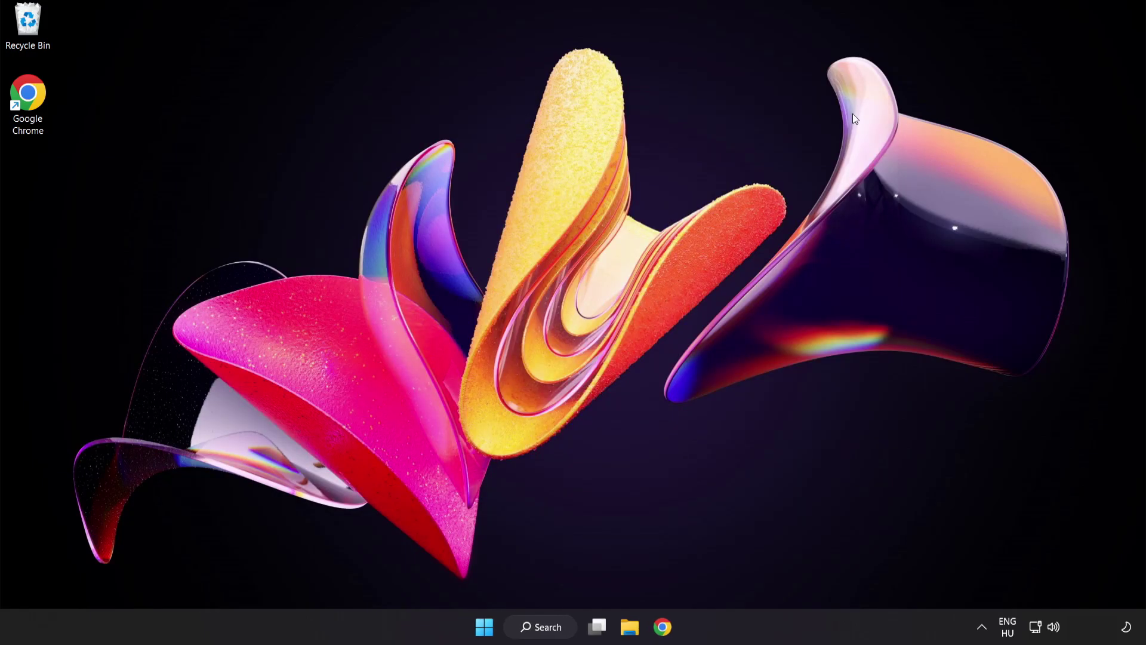
click(484, 626)
click(761, 575)
Step: Search Windows for security and open the Windows Security app
click(535, 626)
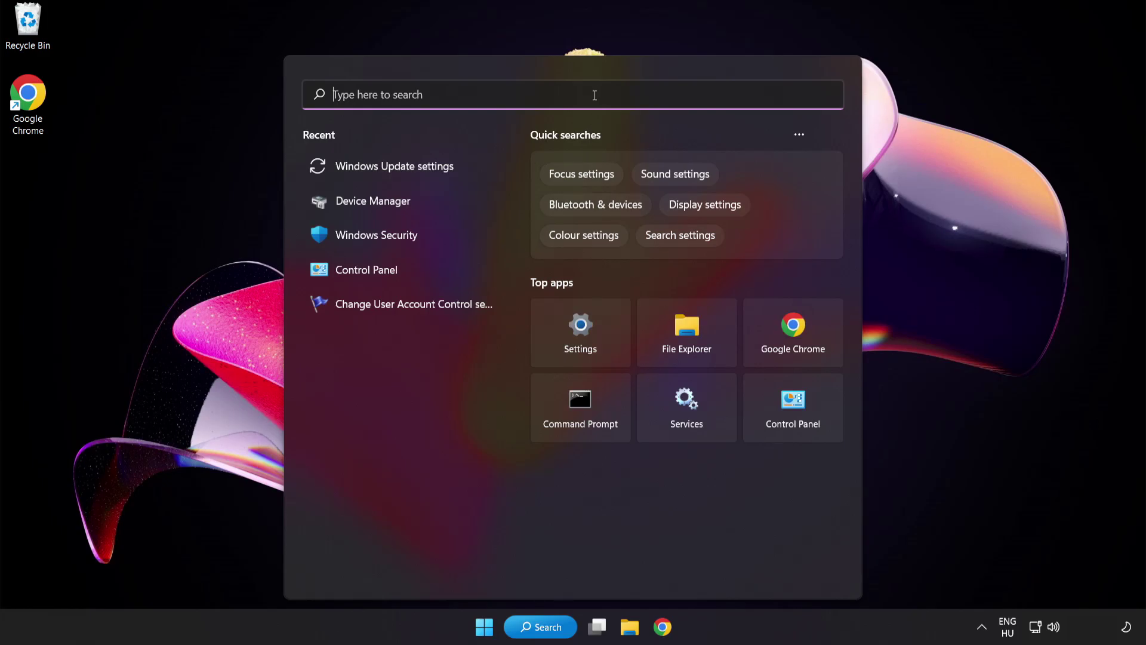
text(securit)
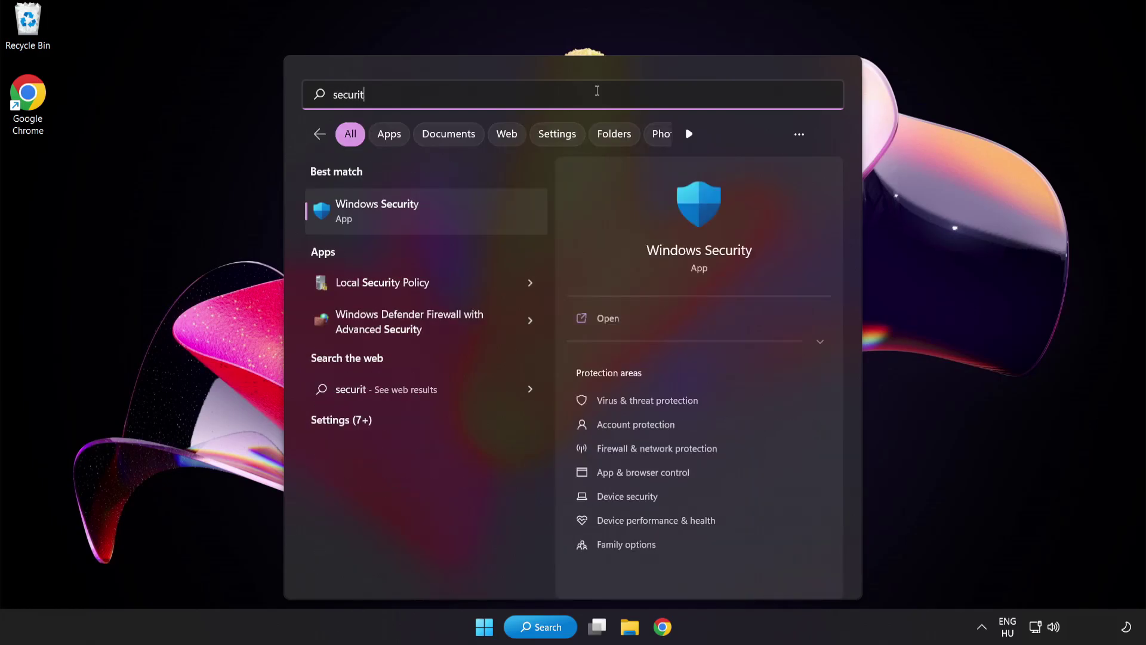
text(y)
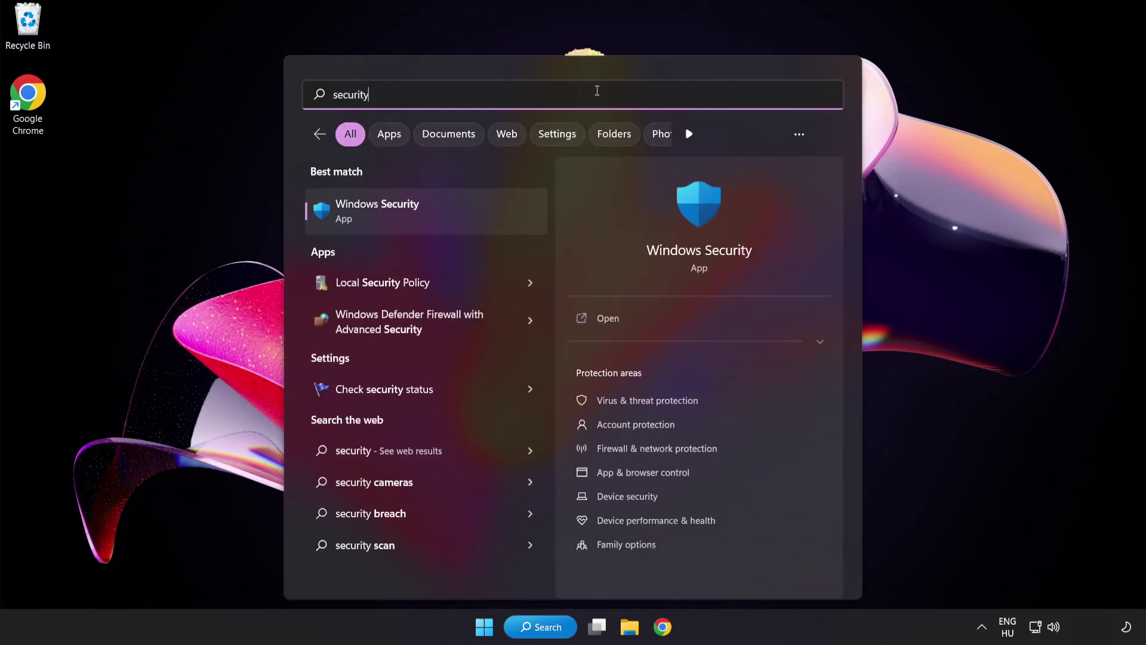
click(433, 210)
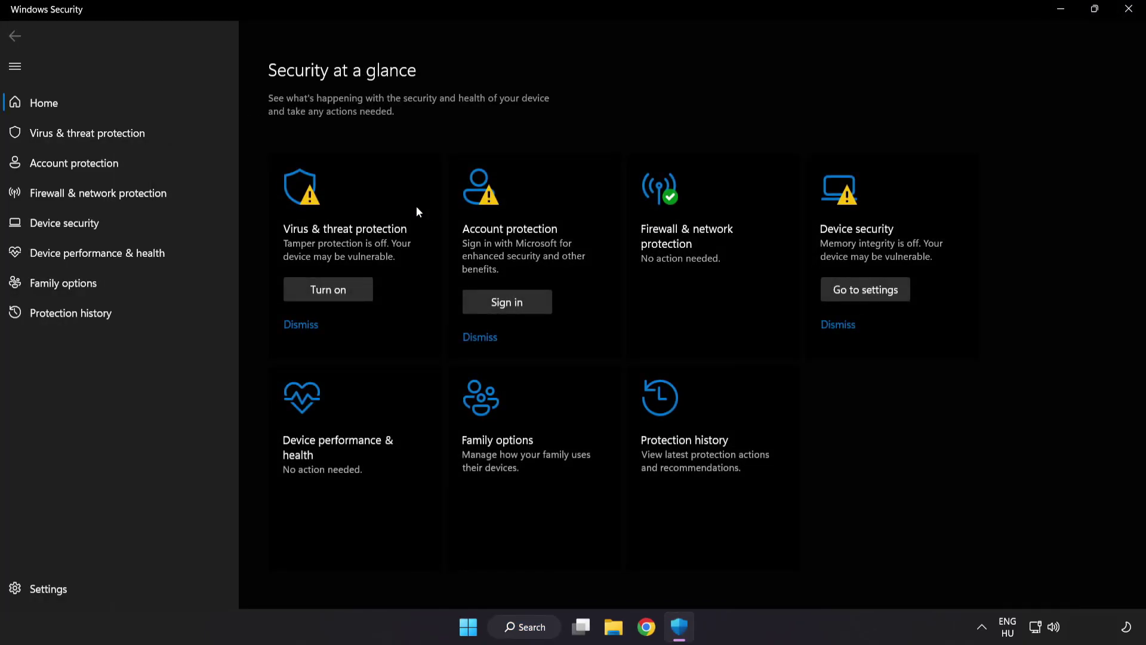
Step: Open the antivirus exclusions page from the management settings of Virus & threat protection
click(174, 131)
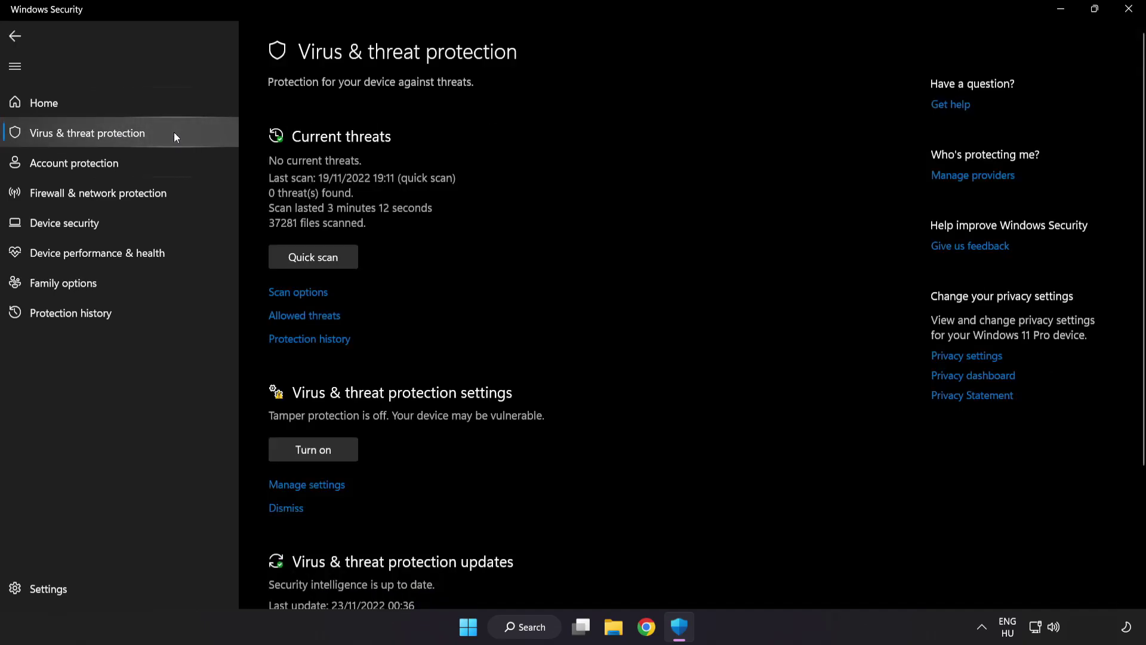
scroll(723, 170, down, 3)
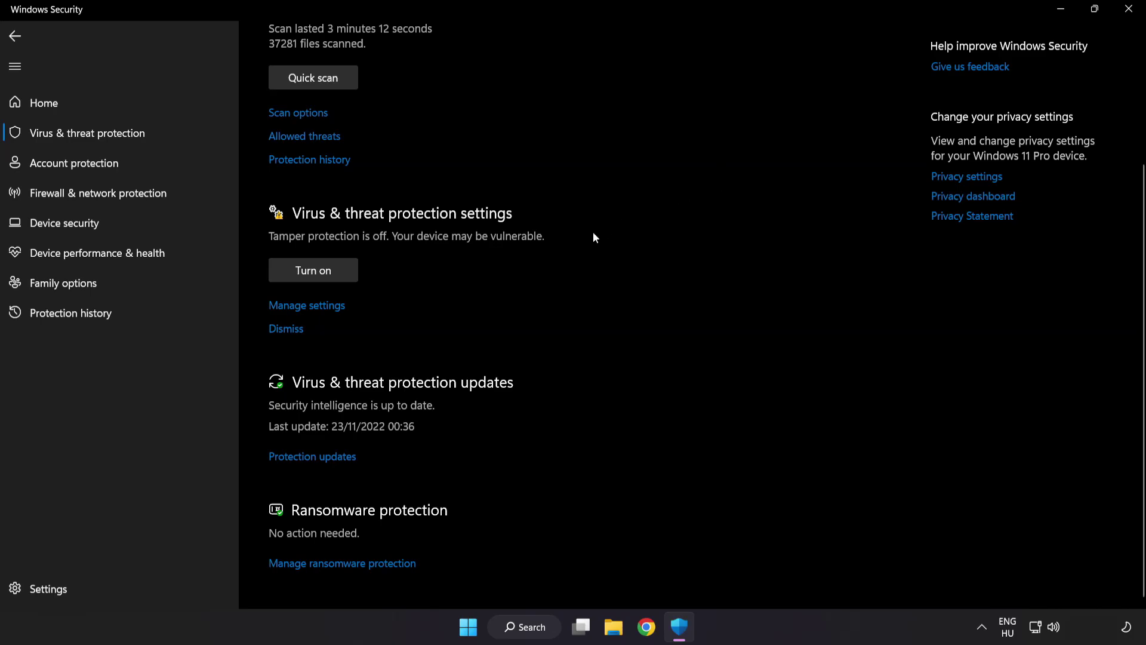
click(314, 306)
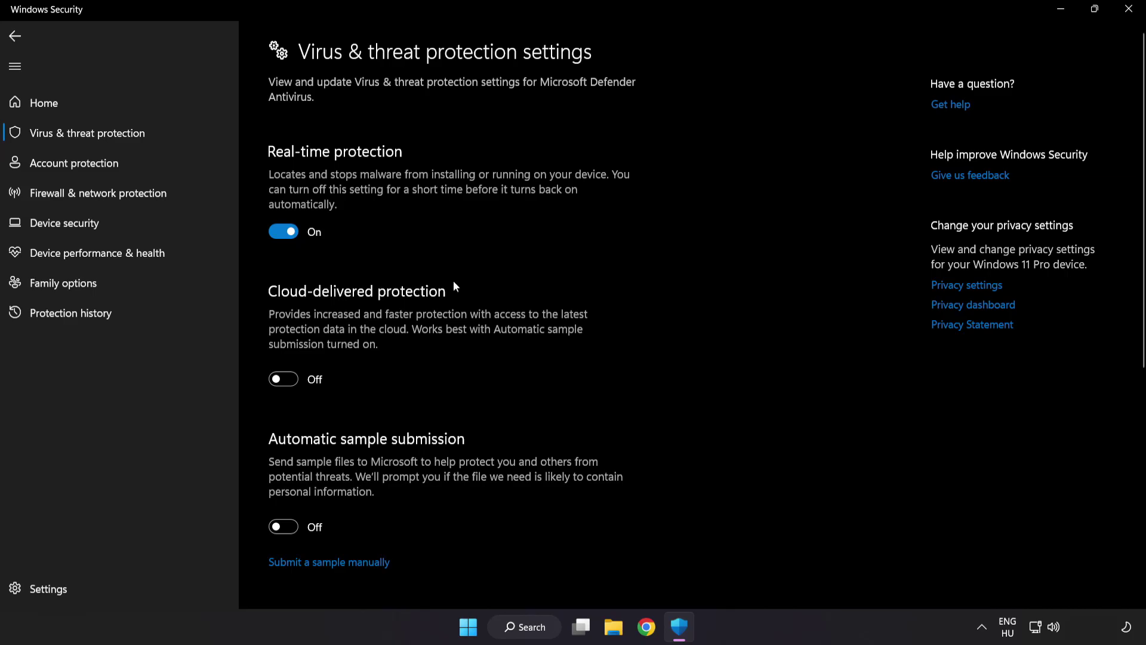
scroll(666, 310, down, 6)
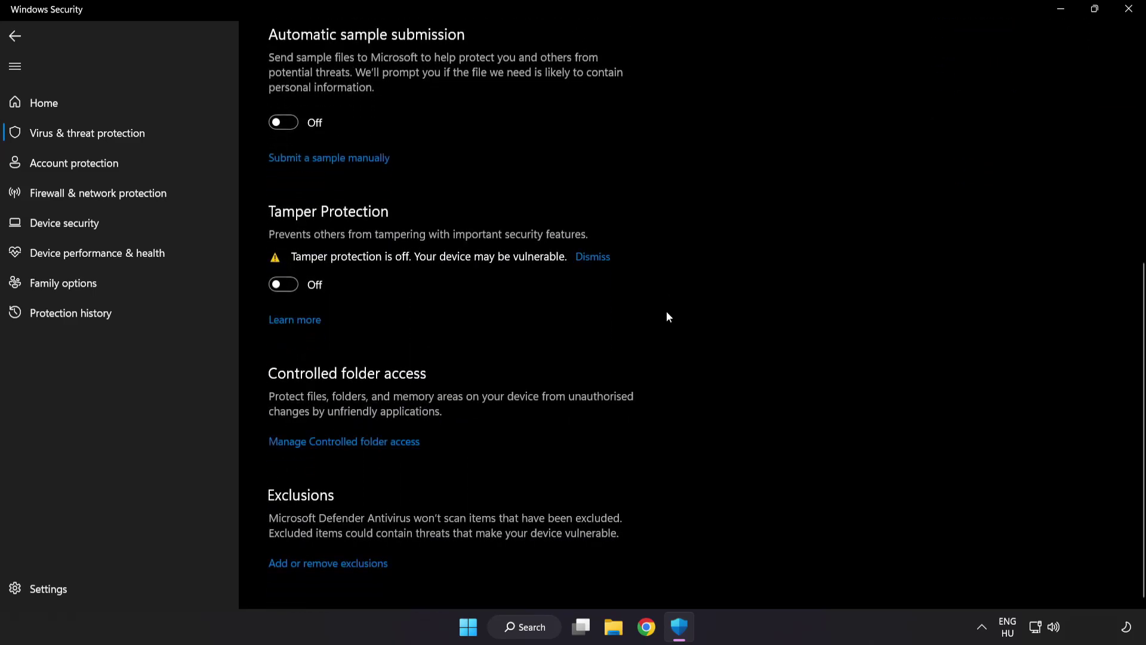
click(332, 565)
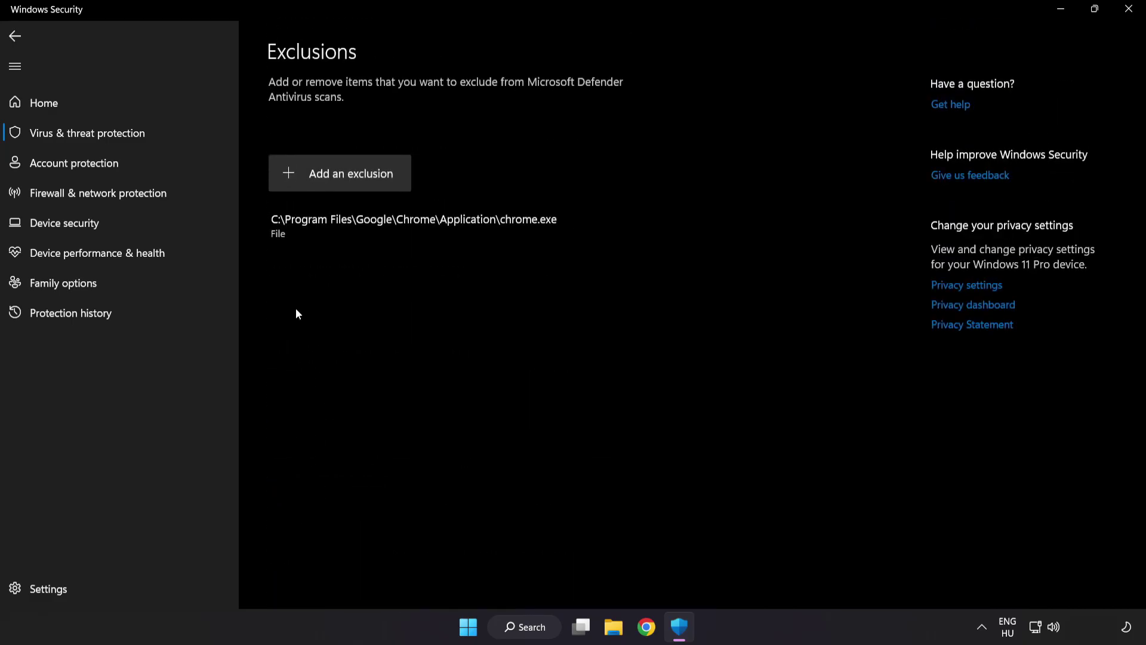
Step: Add a file exclusion for the NOT WORKING APP shortcut in the NOT WORKING APP folder under Program Files (x86) on Local Disk (C:)
click(344, 187)
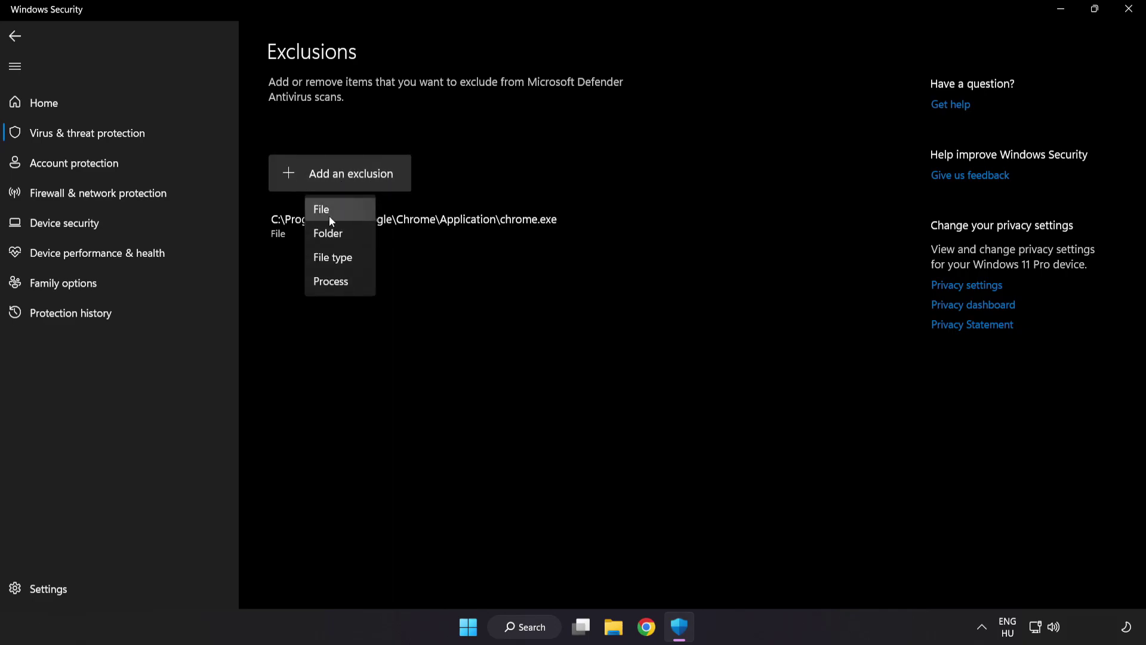
click(333, 210)
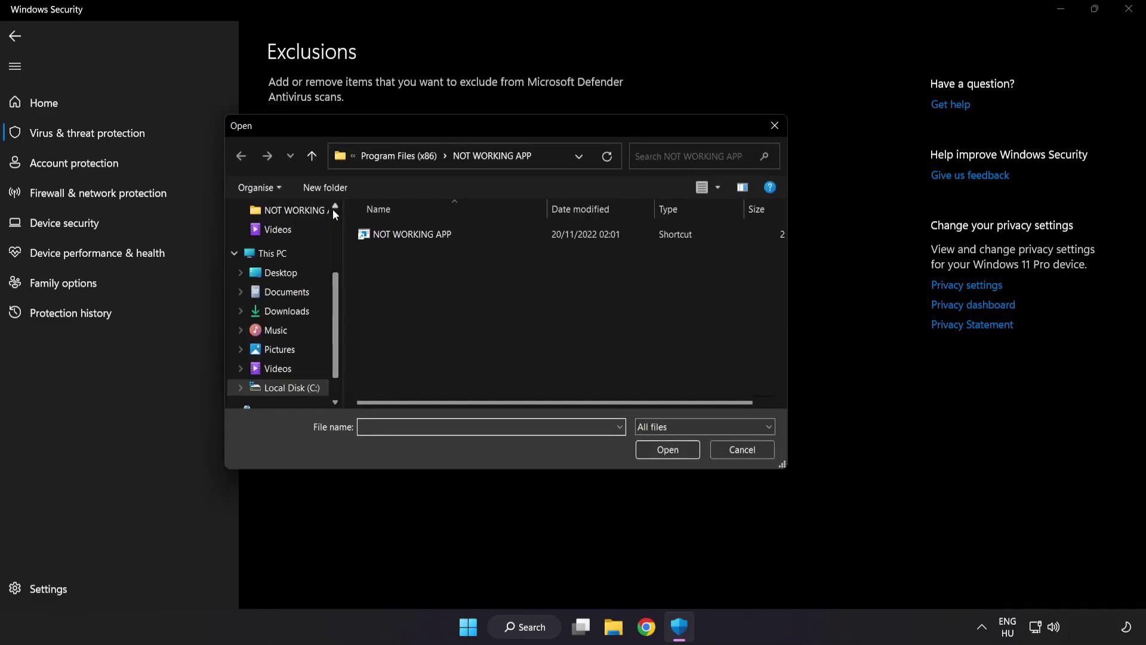
click(368, 157)
click(373, 156)
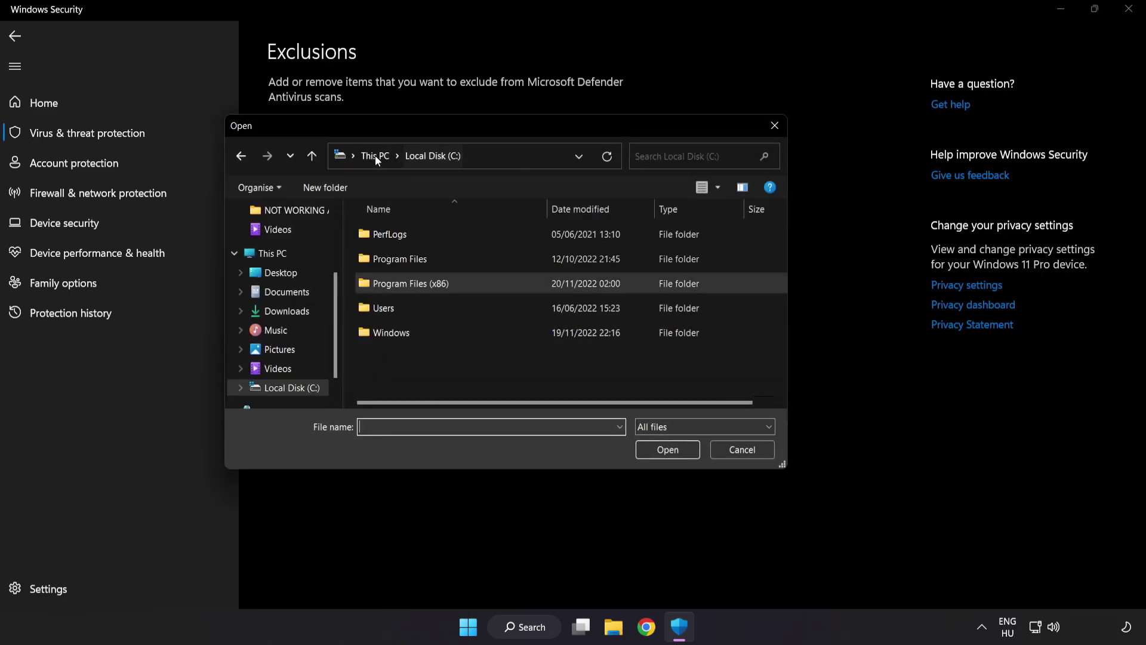
click(378, 155)
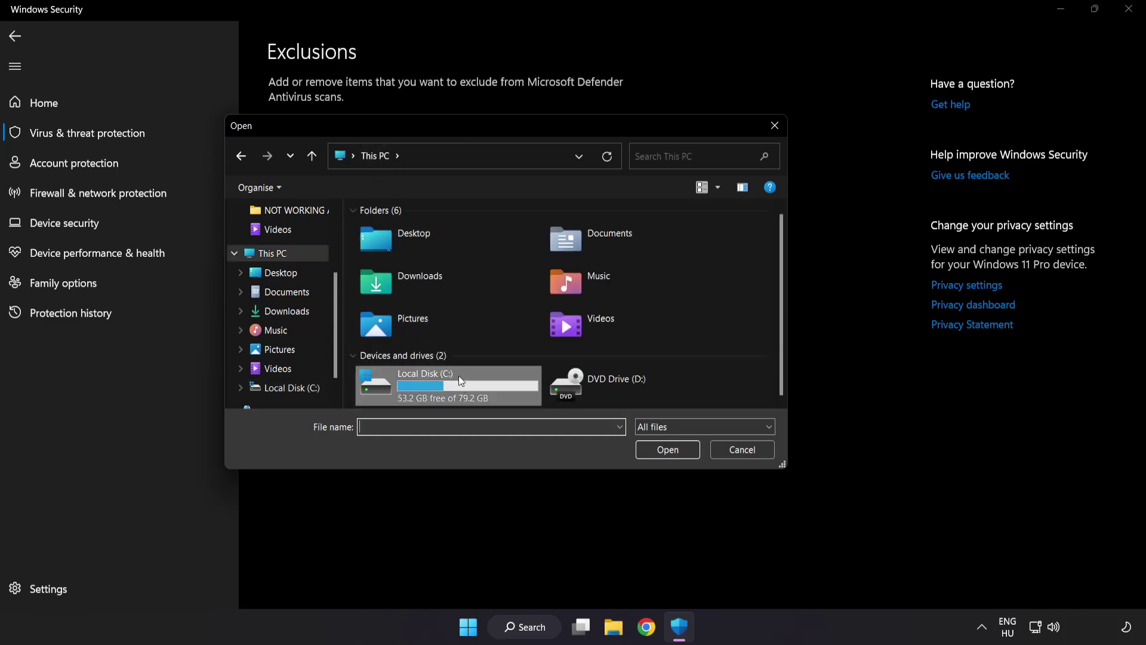
double_click(428, 391)
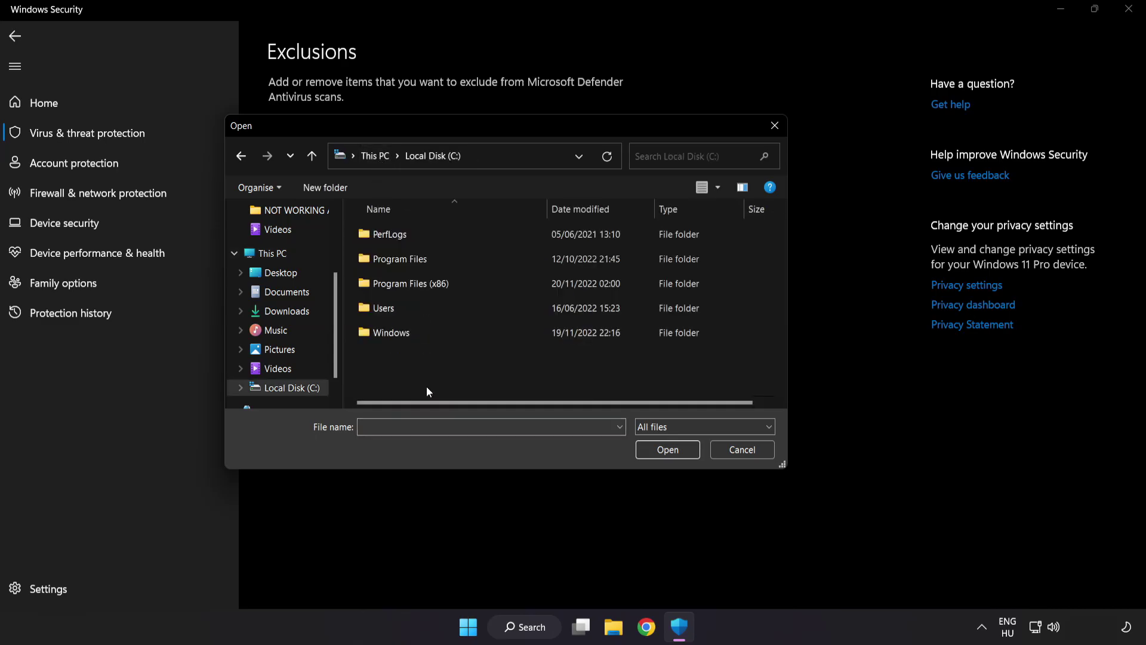
double_click(439, 277)
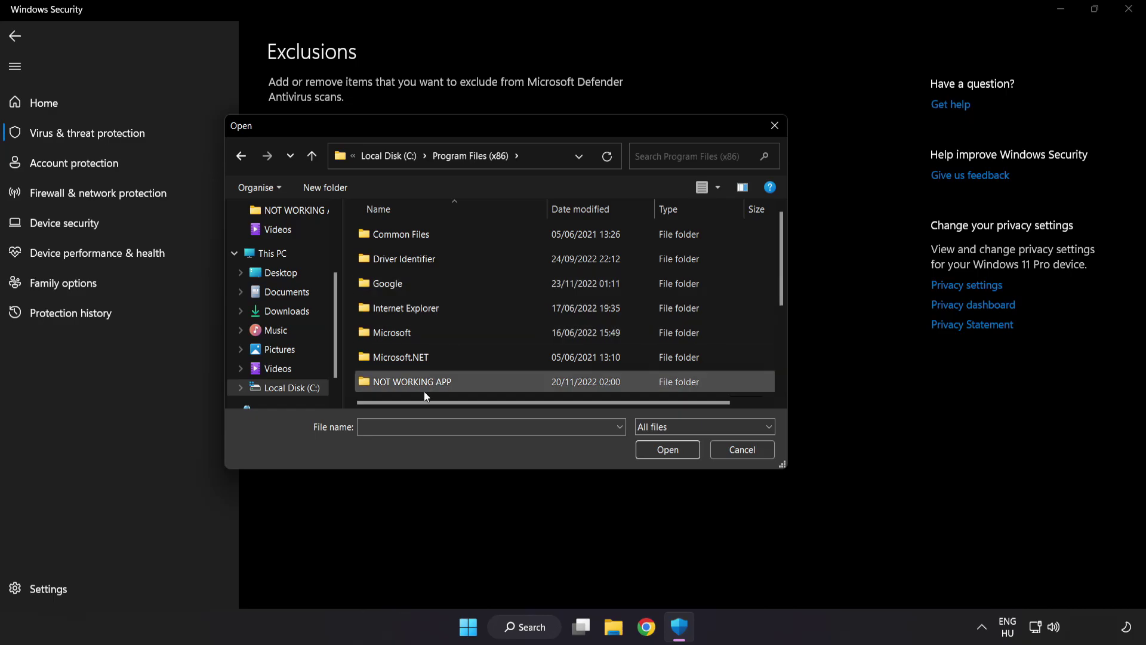
scroll(425, 378, down, 1)
click(446, 311)
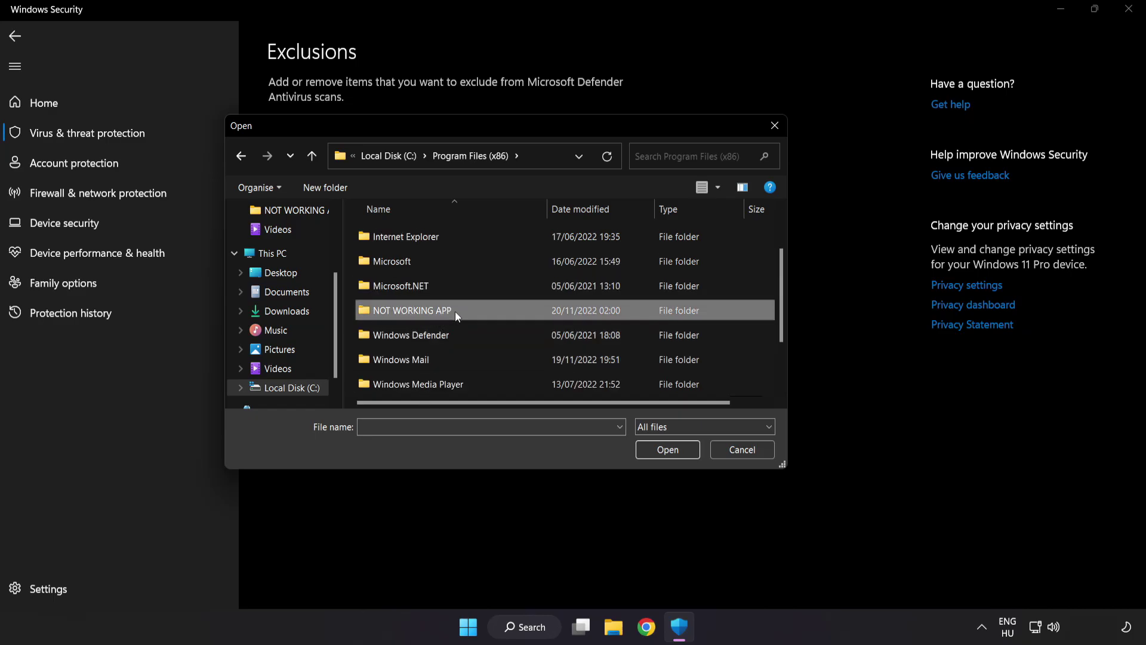
double_click(455, 311)
click(418, 237)
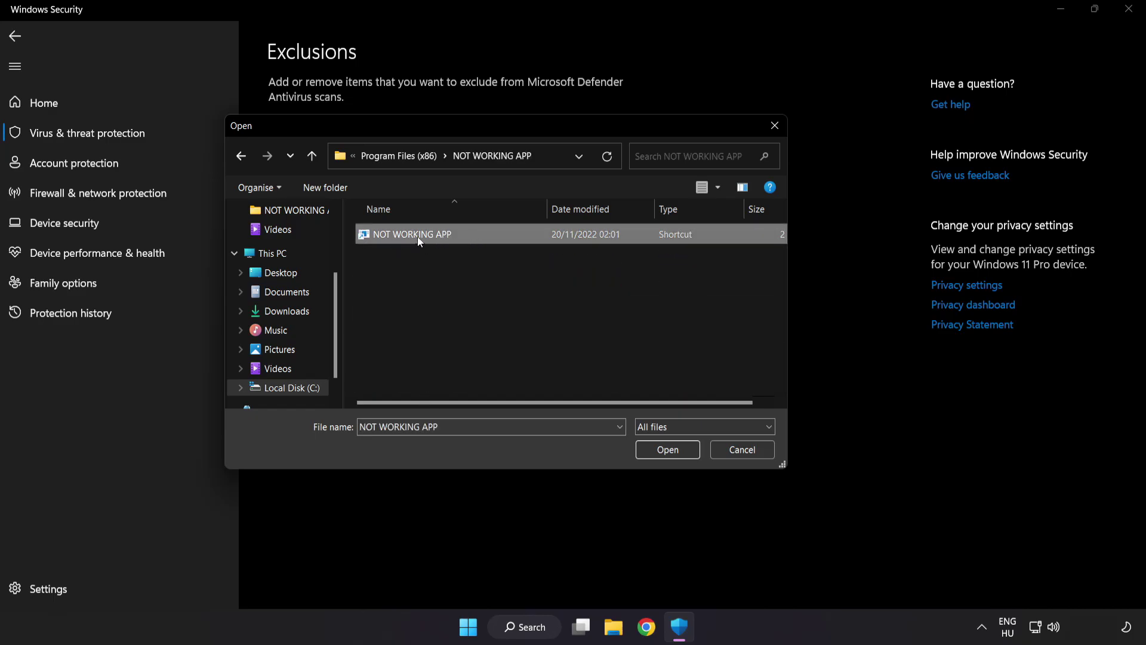
click(669, 456)
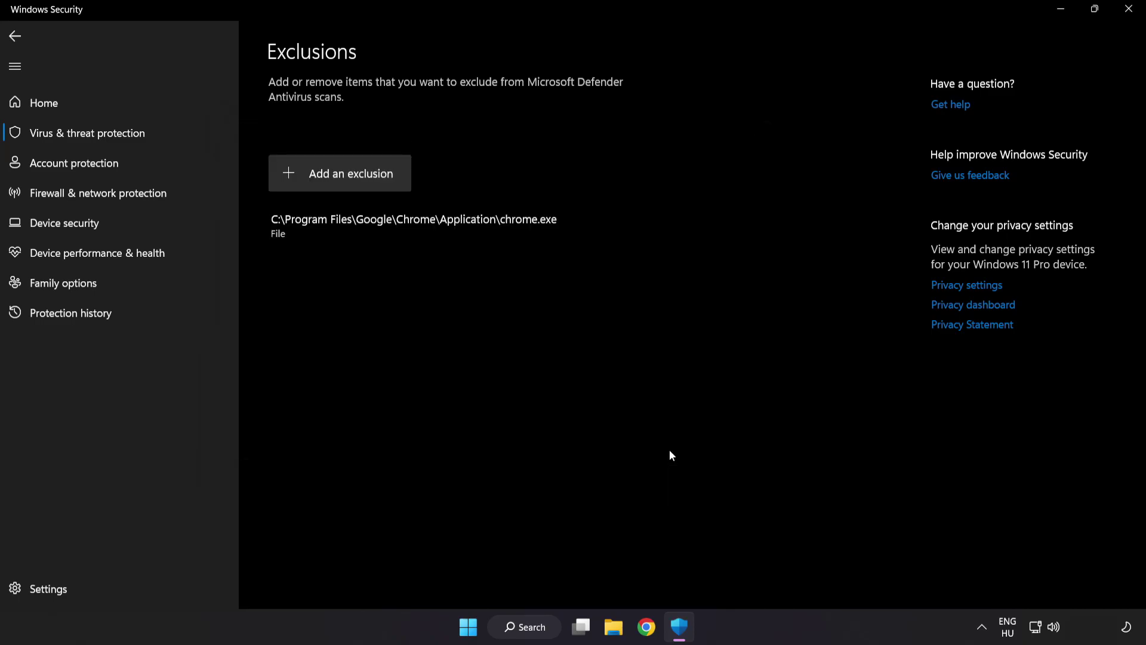
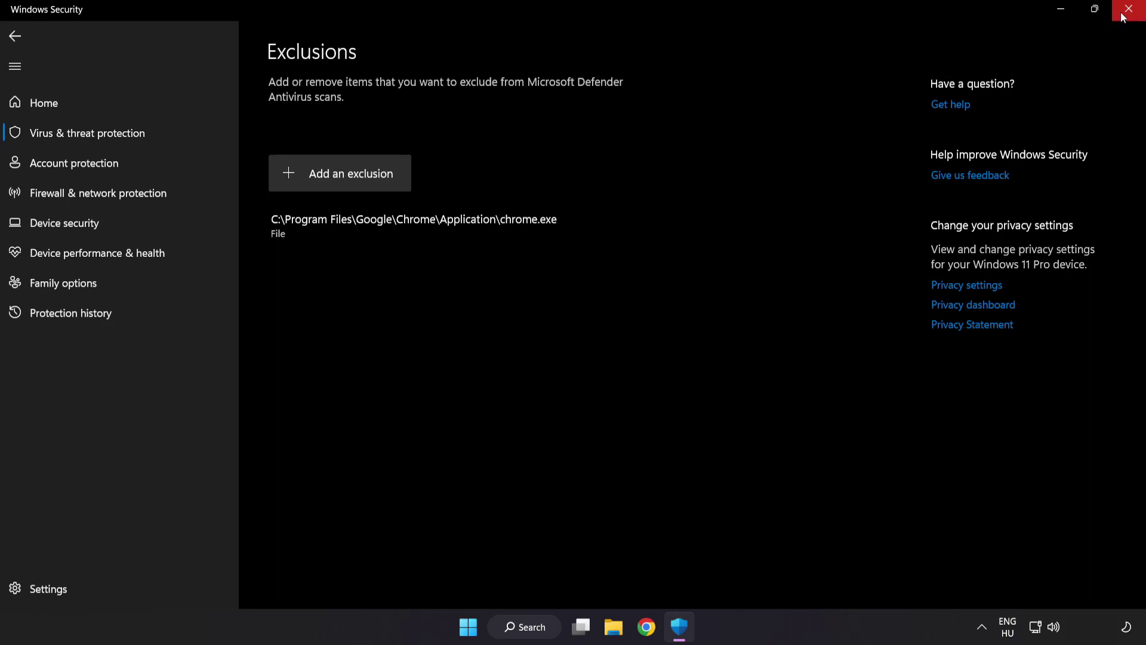
Step: Close Windows Security and show the Sleep, Shut down and Restart choices
click(1125, 18)
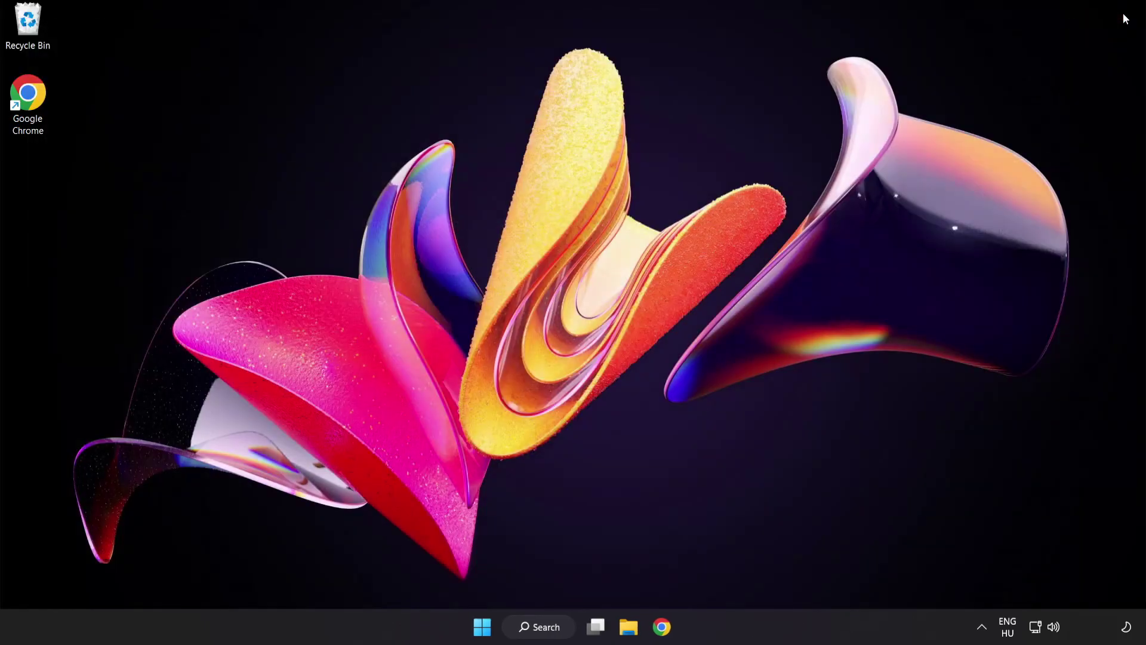
click(481, 629)
click(758, 575)
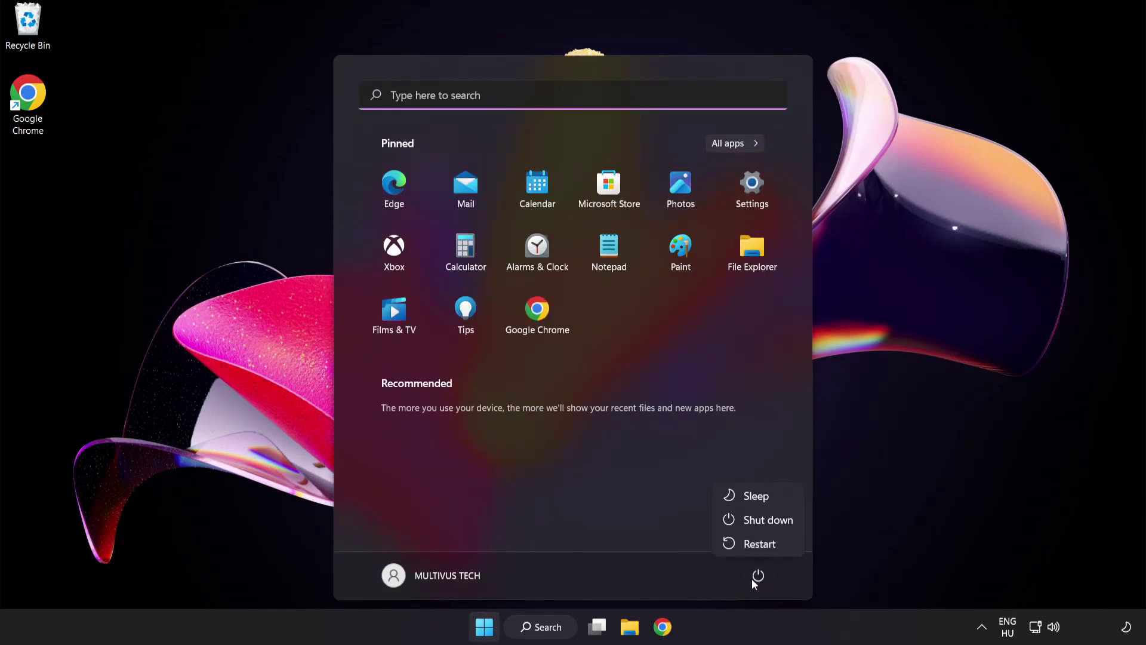